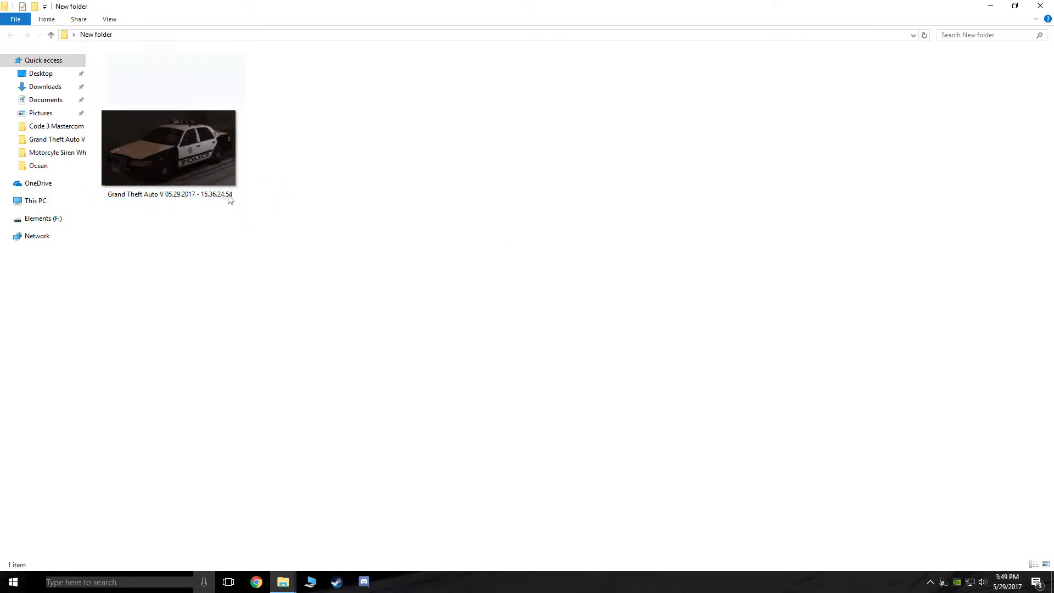
Open the GTA V police car screenshot in Paint from File Explorer's Open with menu
{"action": "left_click", "coordinate": [190, 164]}
{"action": "right_click", "coordinate": [189, 163]}
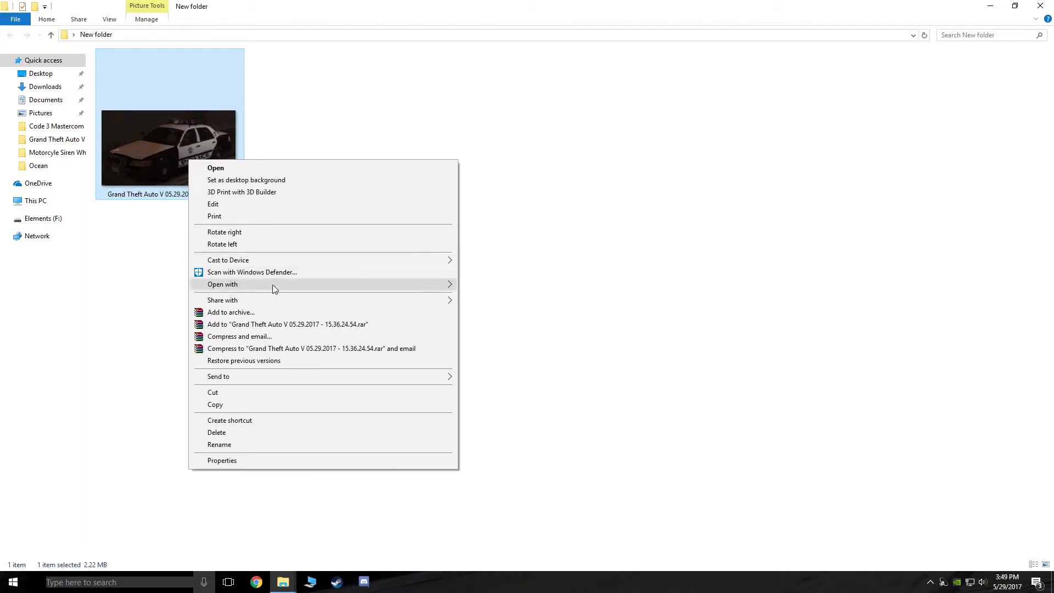
{"action": "mouse_move", "coordinate": [274, 286]}
{"action": "left_click", "coordinate": [528, 287]}
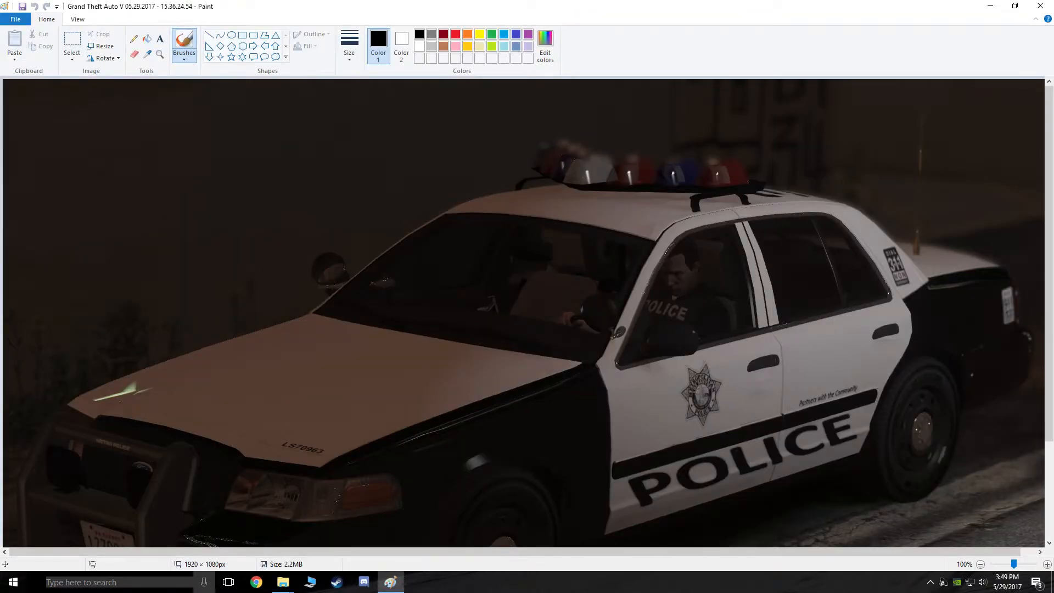
Resize the screenshot to 67 percent, keeping aspect ratio, giving 1287 × 724 pixels
{"action": "mouse_move", "coordinate": [1049, 247]}
{"action": "left_mouse_down"}
{"action": "mouse_move", "coordinate": [1049, 346]}
{"action": "mouse_move", "coordinate": [1050, 244]}
{"action": "left_mouse_up"}
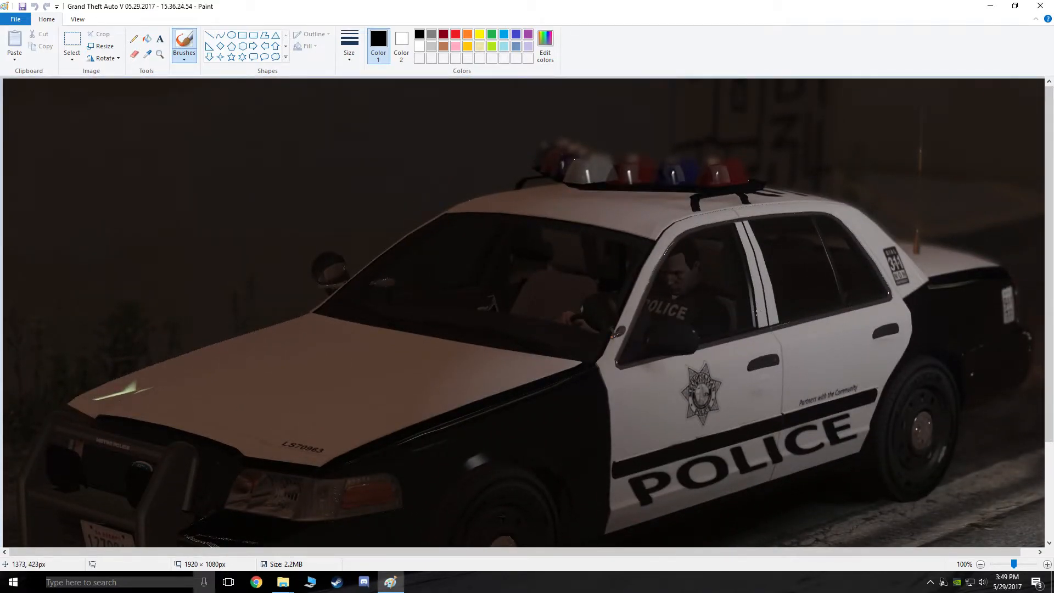
{"action": "scroll", "coordinate": [725, 341], "scroll_direction": "down", "scroll_amount": 3}
{"action": "scroll", "coordinate": [712, 373], "scroll_direction": "up", "scroll_amount": 3}
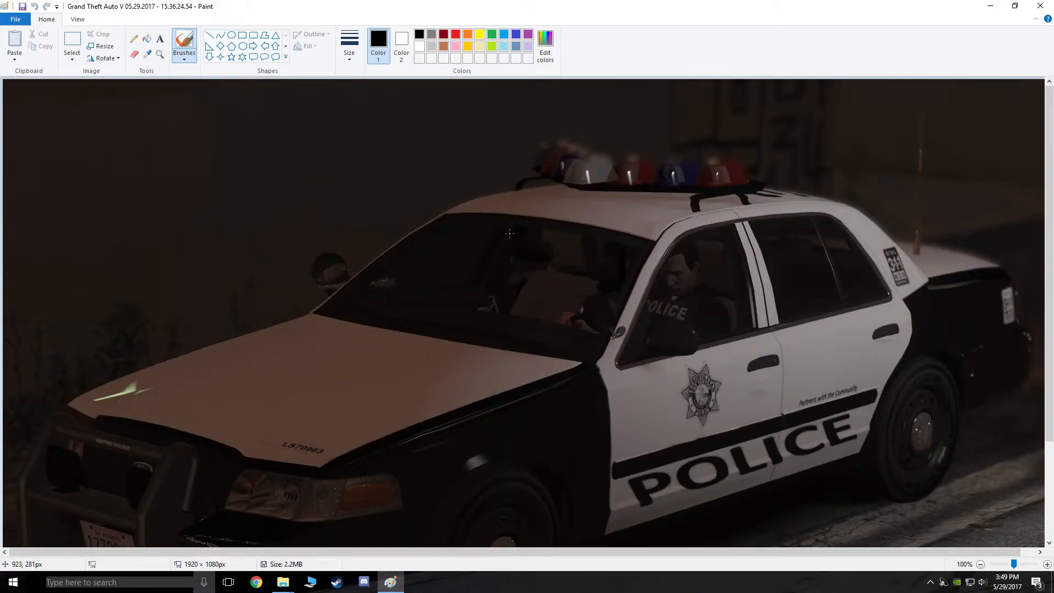
{"action": "key", "text": "ctrl+w"}
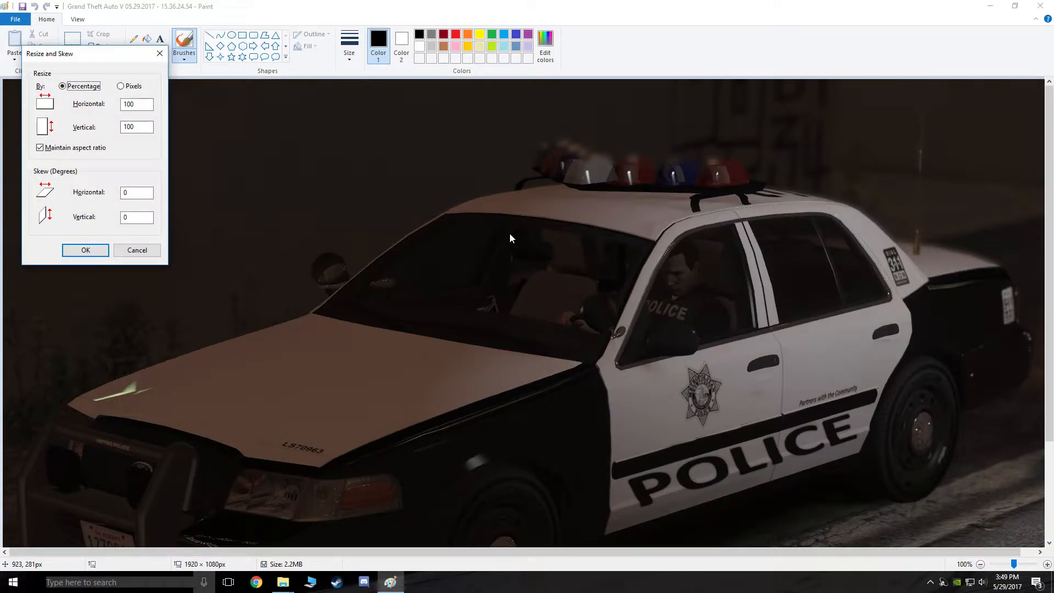
{"action": "key", "text": "Tab"}
{"action": "type", "text": "67"}
{"action": "key", "text": "Return"}
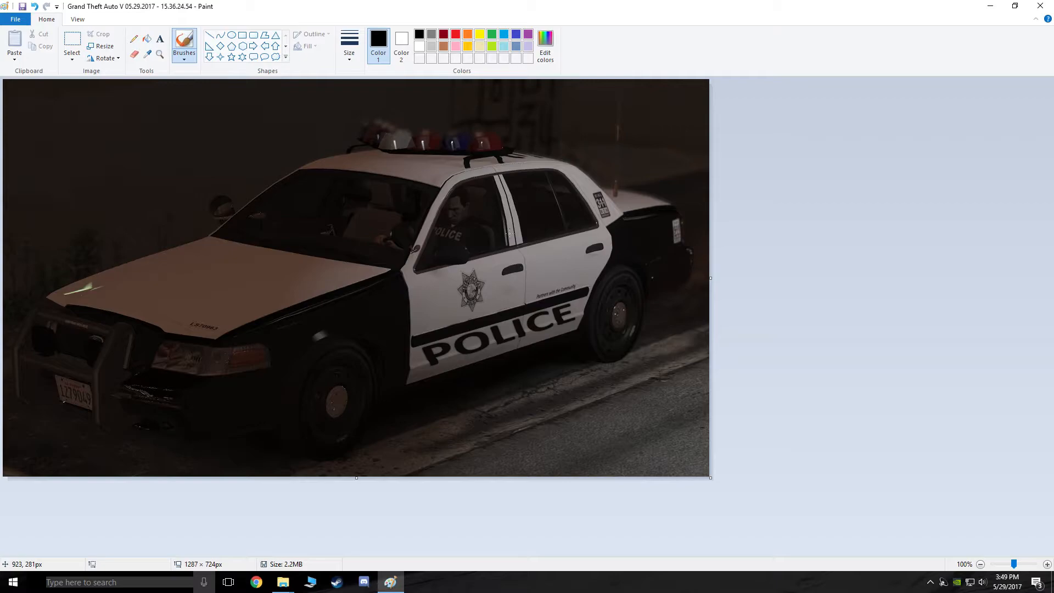
{"action": "key", "text": "ctrl+e"}
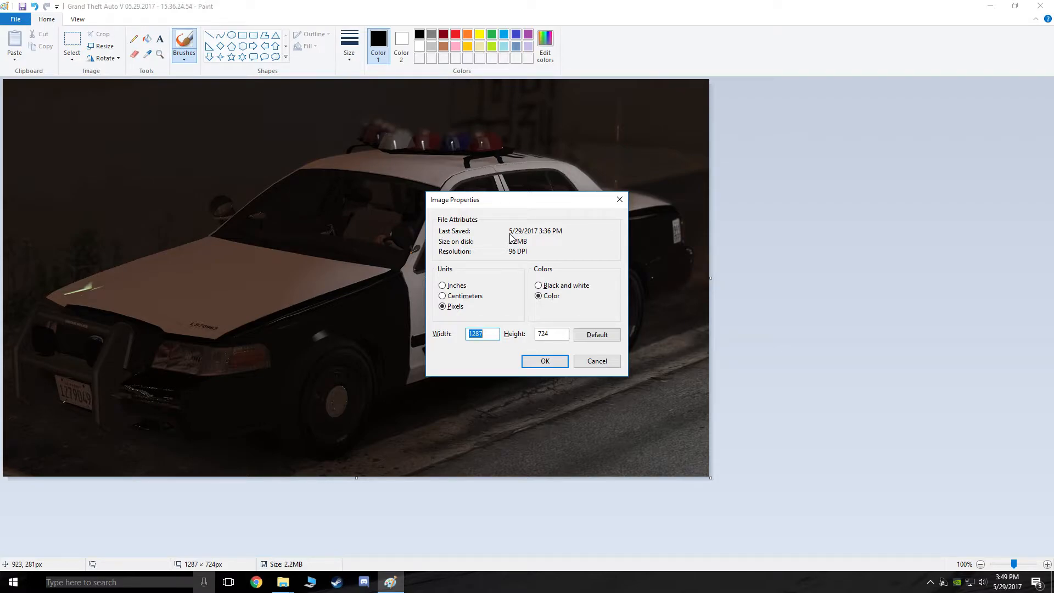
Set the image size to exactly 1280 × 720 pixels in Image Properties and save it
{"action": "key", "text": "Right"}
{"action": "type", "text": "0"}
{"action": "key", "text": "Tab"}
{"action": "key", "text": "Right"}
{"action": "key", "text": "BackSpace"}
{"action": "key", "text": "Return"}
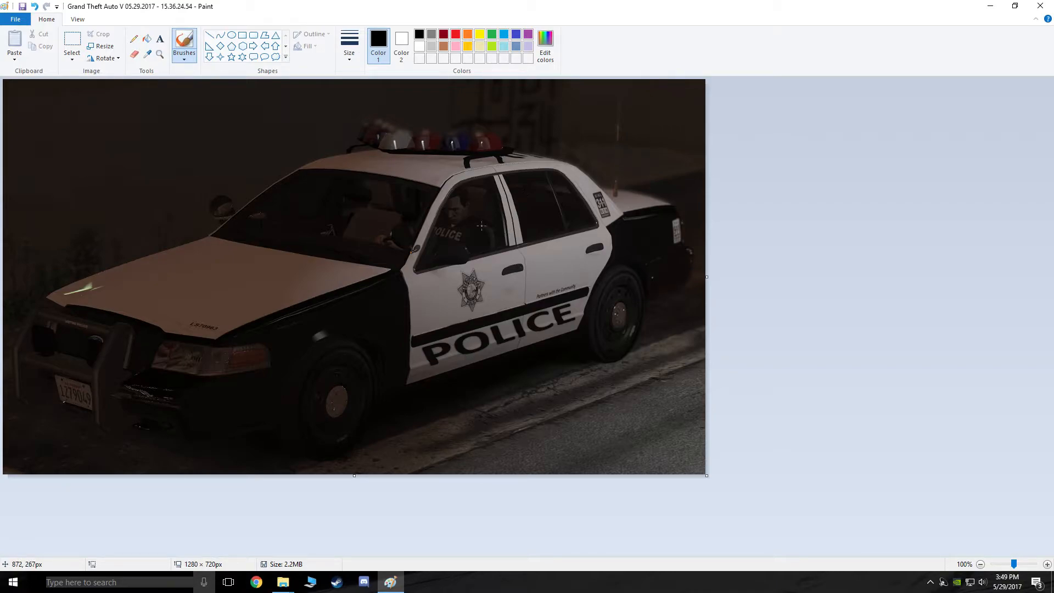
{"action": "key", "text": "ctrl+s"}
Close Paint and reopen the 1280 × 720 screenshot in Paint.NET via Open with
{"action": "left_click", "coordinate": [1040, 6]}
{"action": "right_click", "coordinate": [186, 96]}
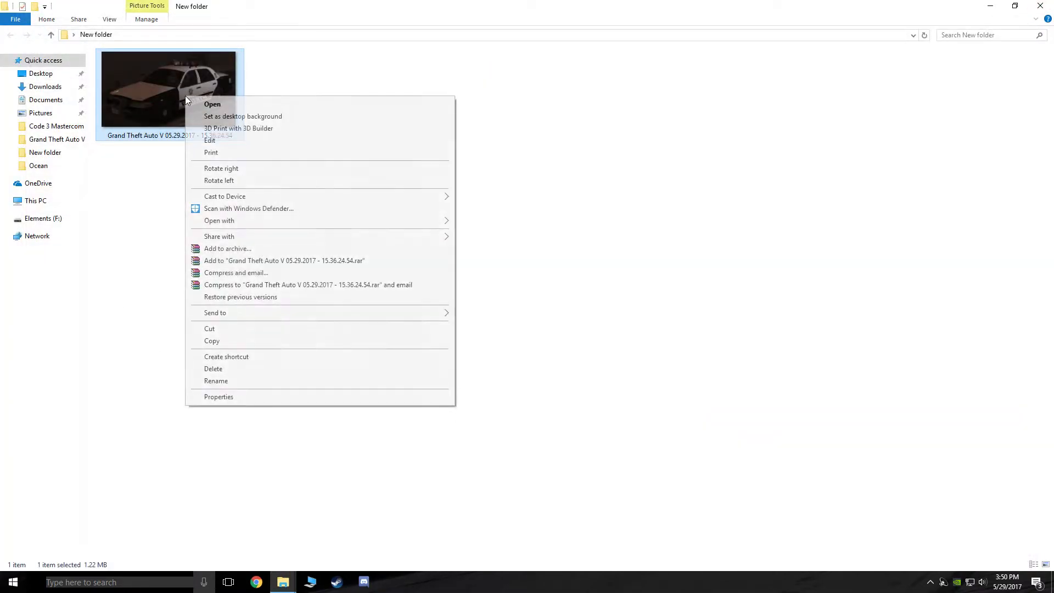
{"action": "mouse_move", "coordinate": [308, 220]}
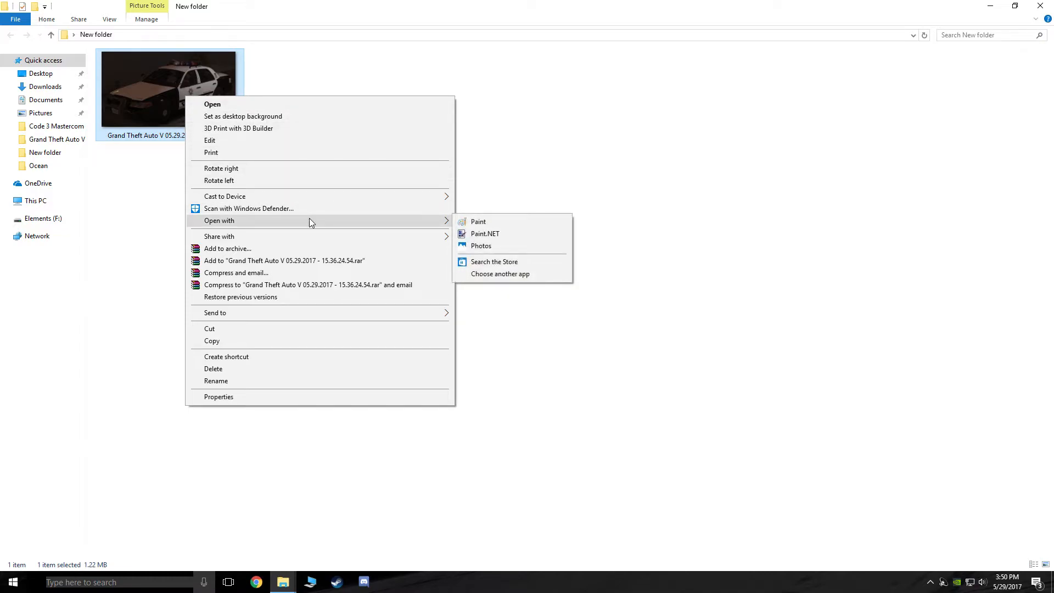
{"action": "left_click", "coordinate": [517, 236]}
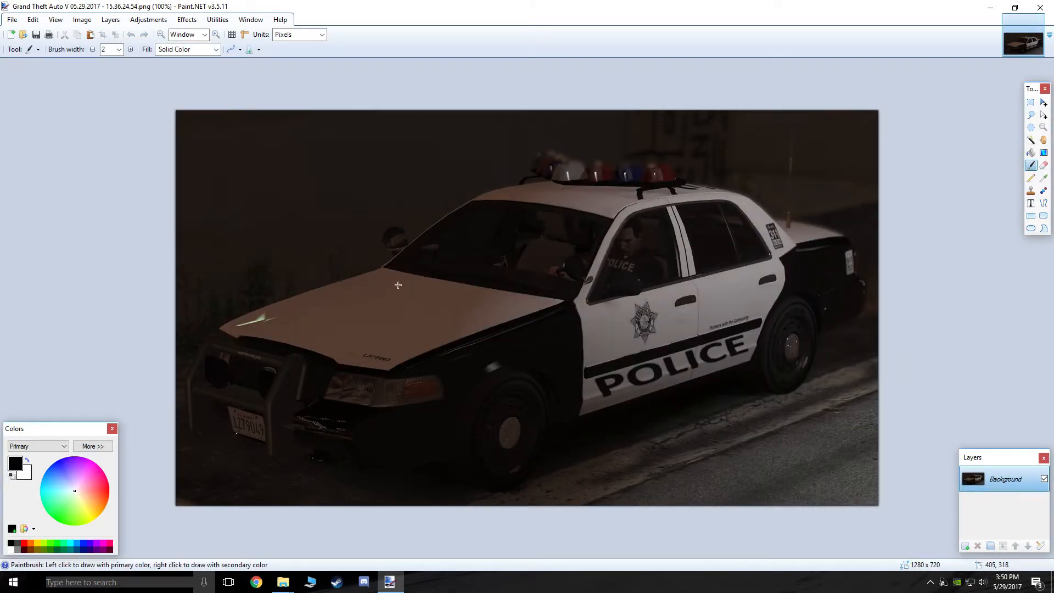
Apply a Hue / Saturation adjustment with Saturation raised to 128
{"action": "left_click", "coordinate": [117, 21]}
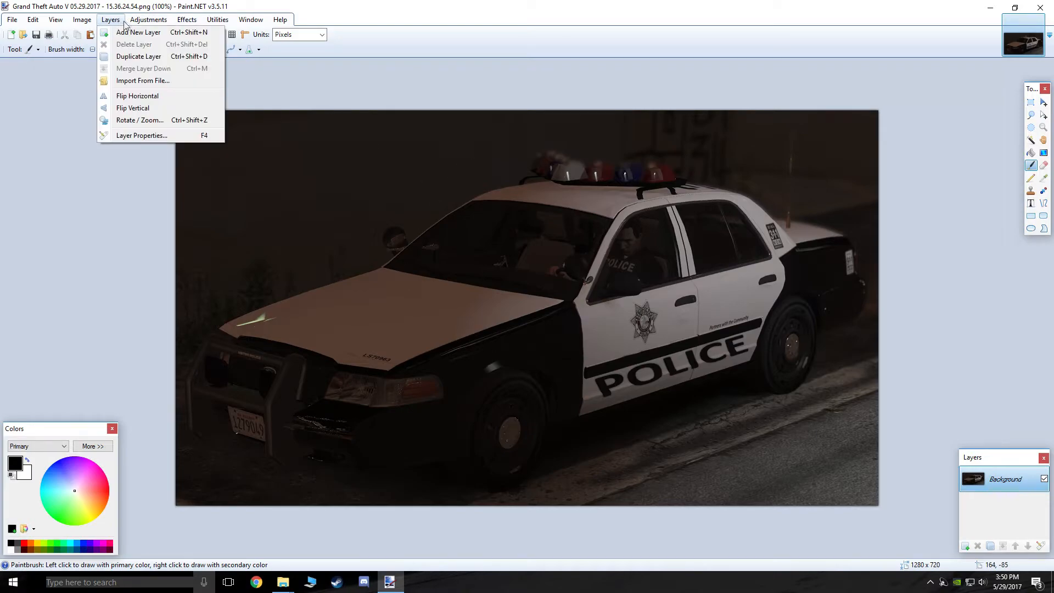
{"action": "mouse_move", "coordinate": [134, 24]}
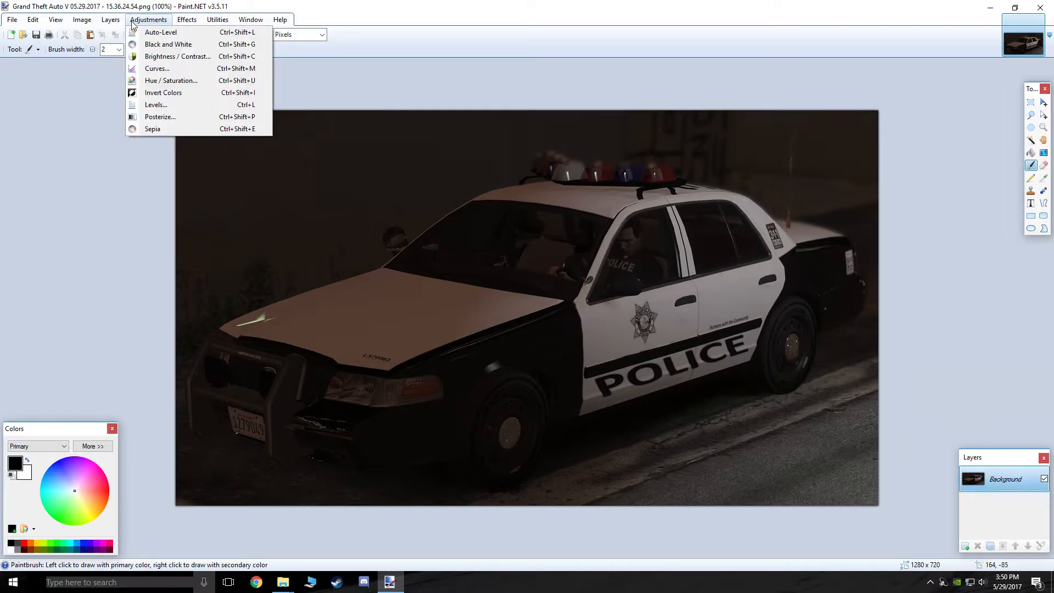
{"action": "left_click", "coordinate": [164, 83]}
{"action": "left_click_drag", "start_coordinate": [500, 230], "coordinate": [212, 76]}
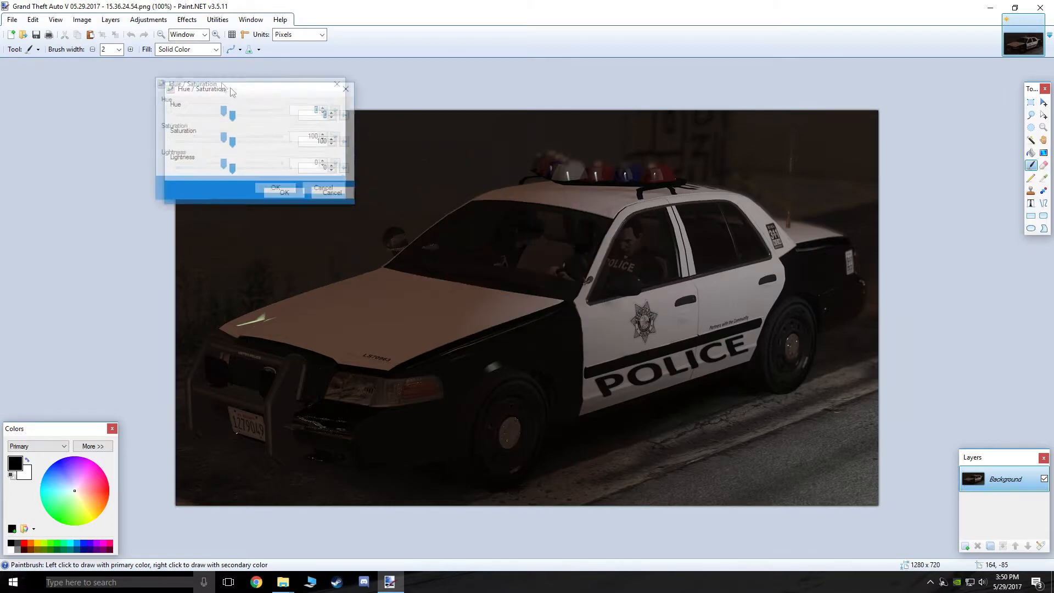
{"action": "left_click_drag", "start_coordinate": [212, 130], "coordinate": [228, 130]}
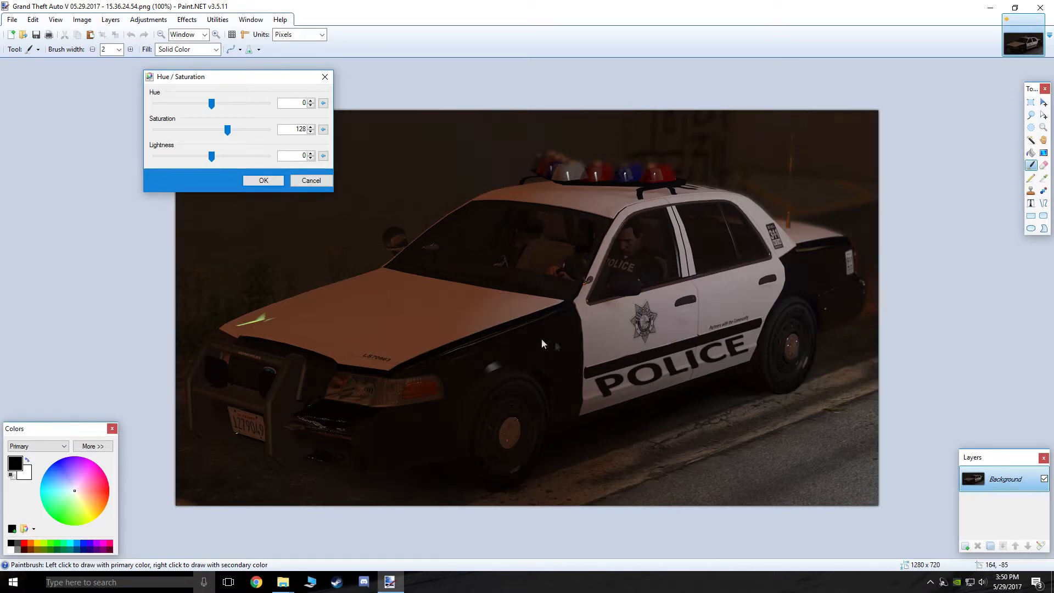
{"action": "left_click", "coordinate": [275, 180]}
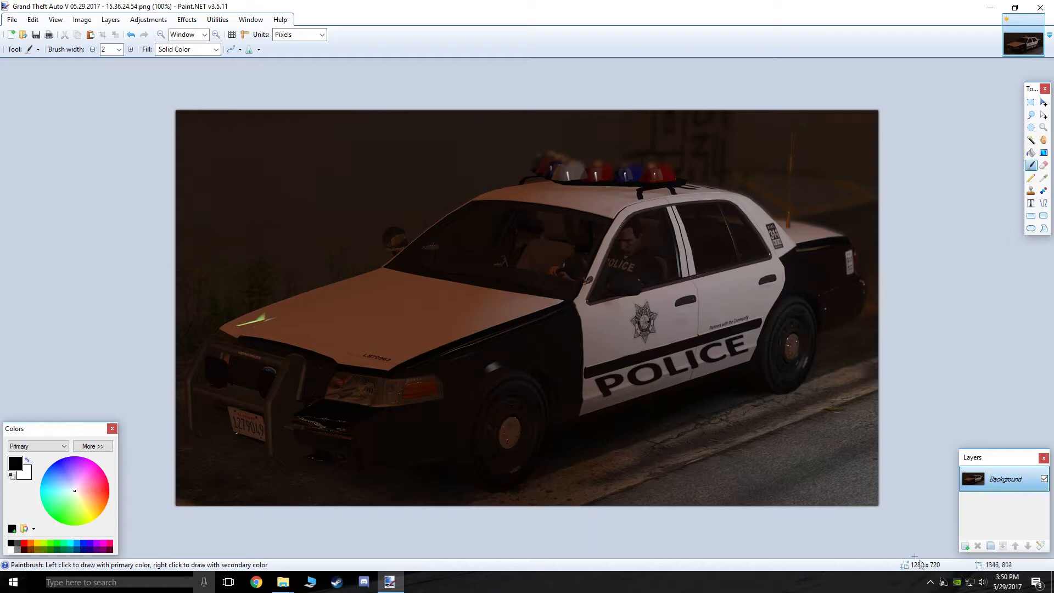
Add a new layer and start white Bolts SF text, size 84, near the top-left
{"action": "left_click", "coordinate": [966, 547]}
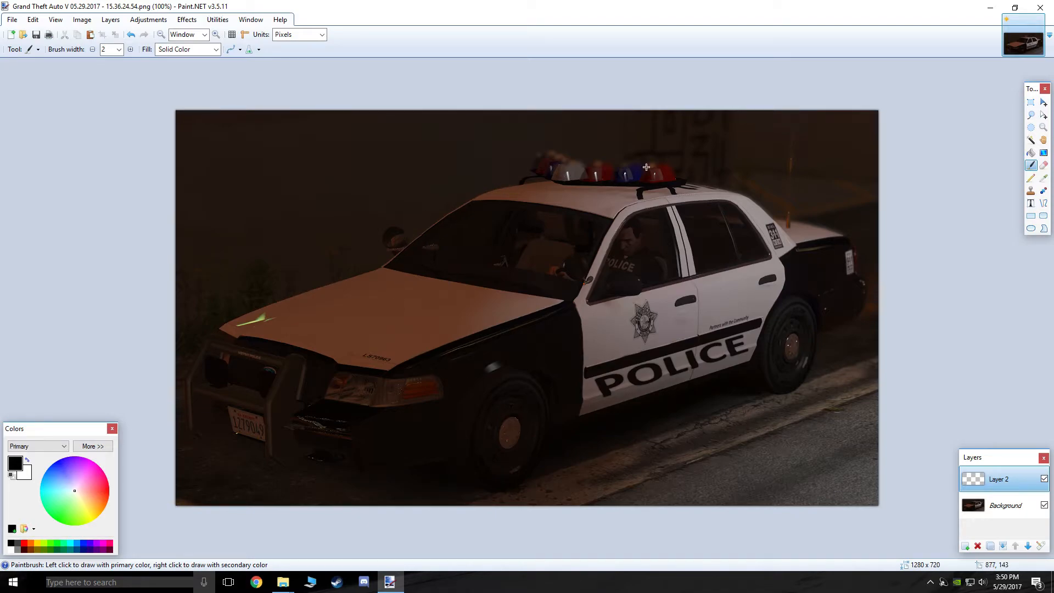
{"action": "left_click", "coordinate": [1031, 204]}
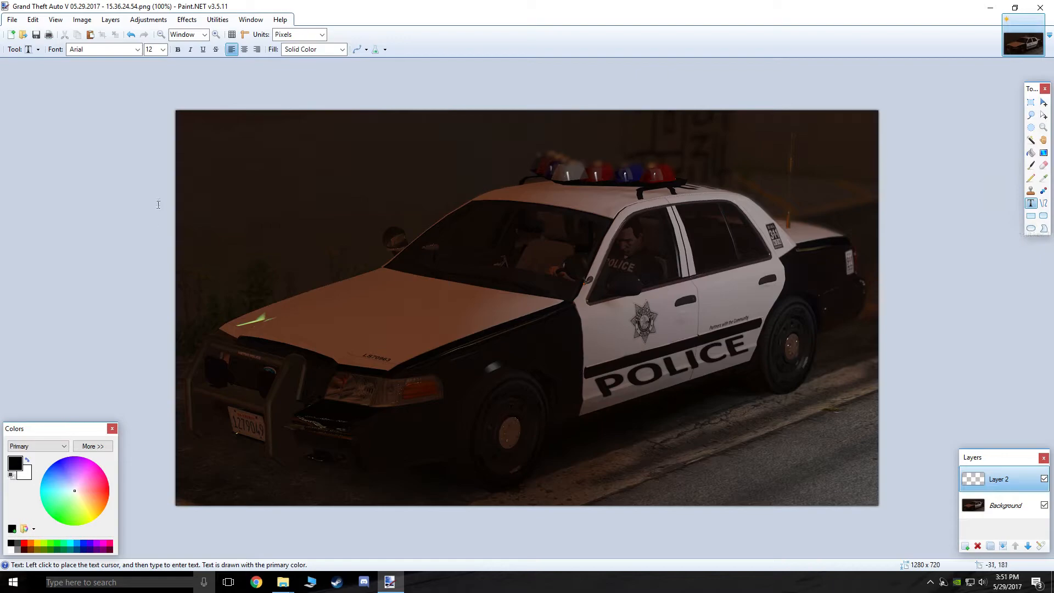
{"action": "left_click", "coordinate": [206, 163]}
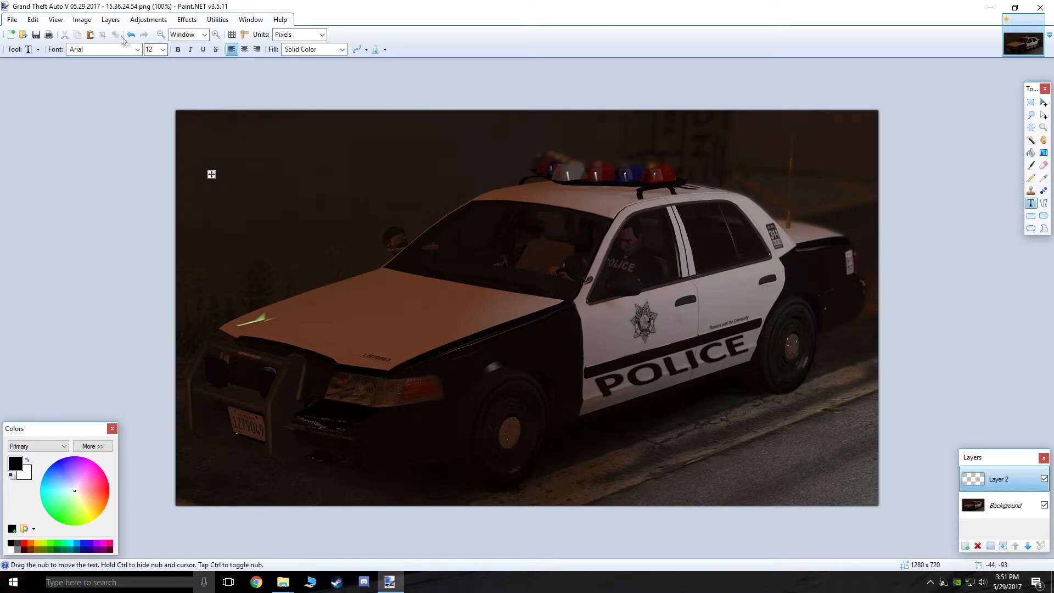
{"action": "left_click", "coordinate": [137, 51]}
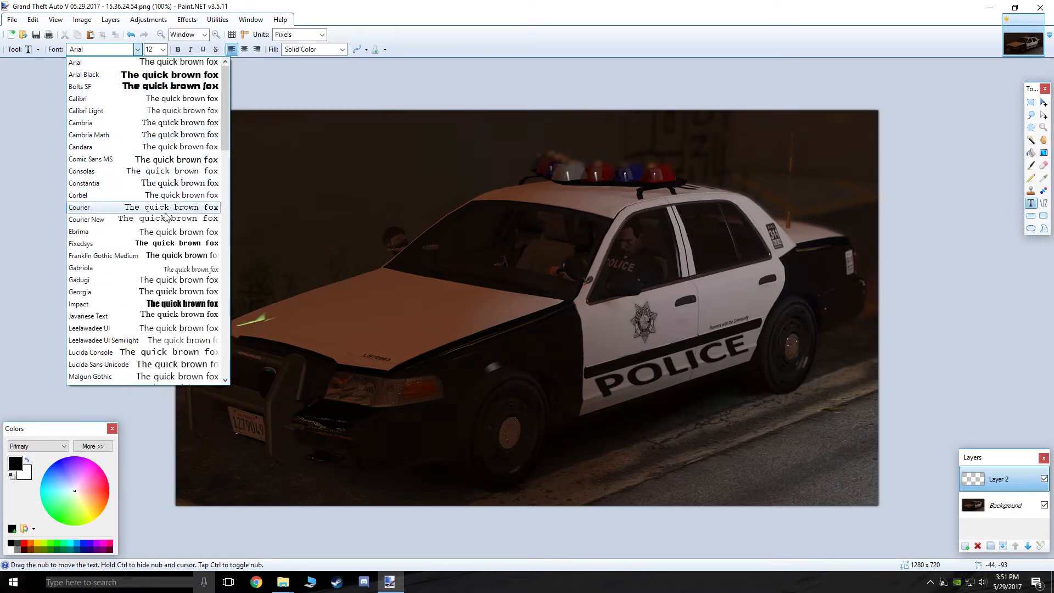
{"action": "left_click", "coordinate": [152, 88]}
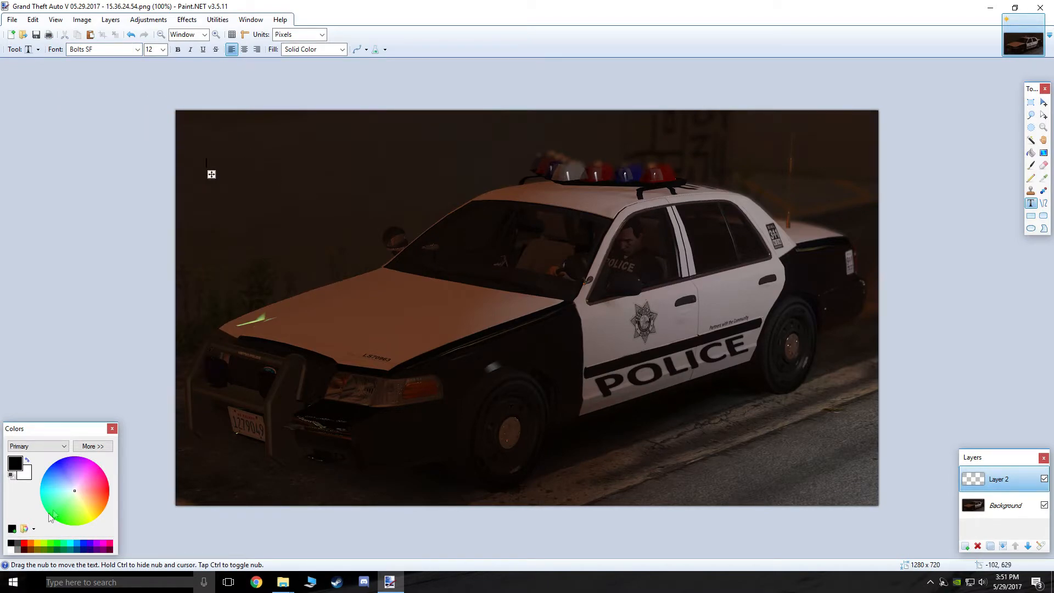
{"action": "left_click", "coordinate": [11, 549]}
{"action": "left_click", "coordinate": [163, 50]}
{"action": "left_click", "coordinate": [160, 193]}
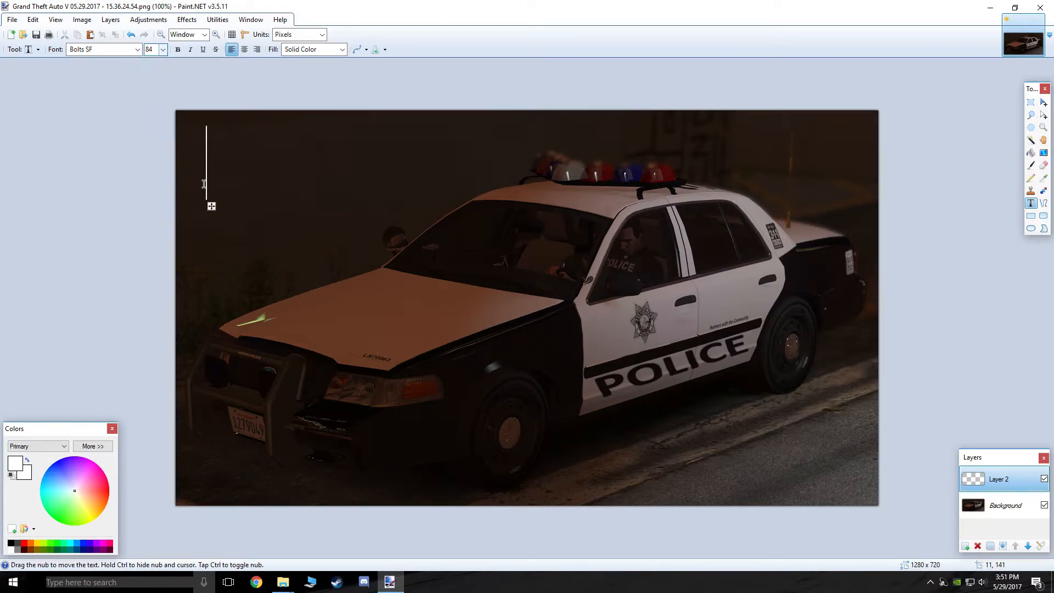
Type LSPDFR at size 96, move it to the top-left, then delete the FR letters
{"action": "type", "text": "LSPDFR"}
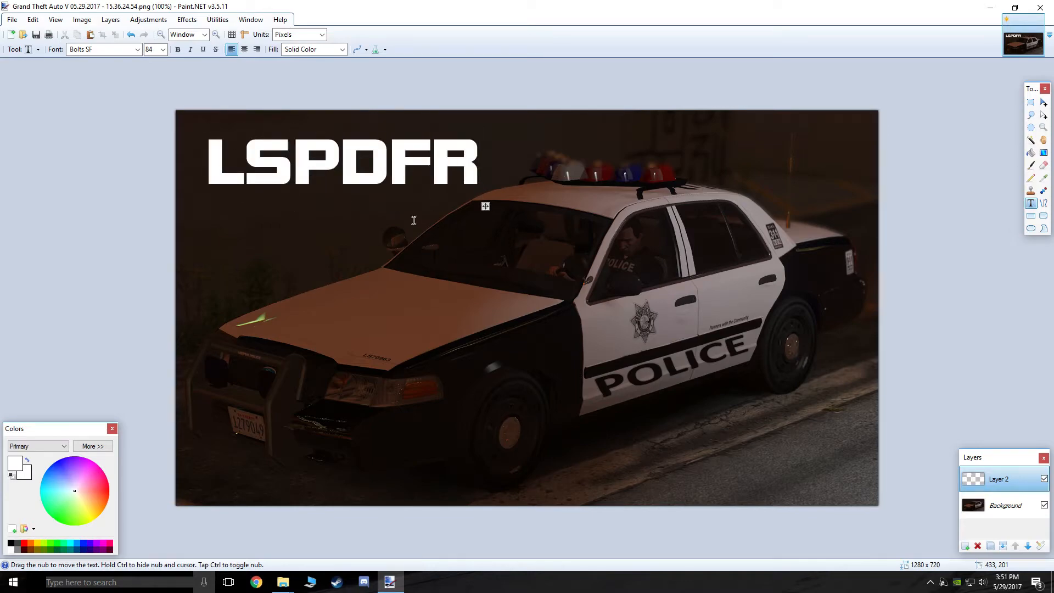
{"action": "left_click", "coordinate": [163, 49]}
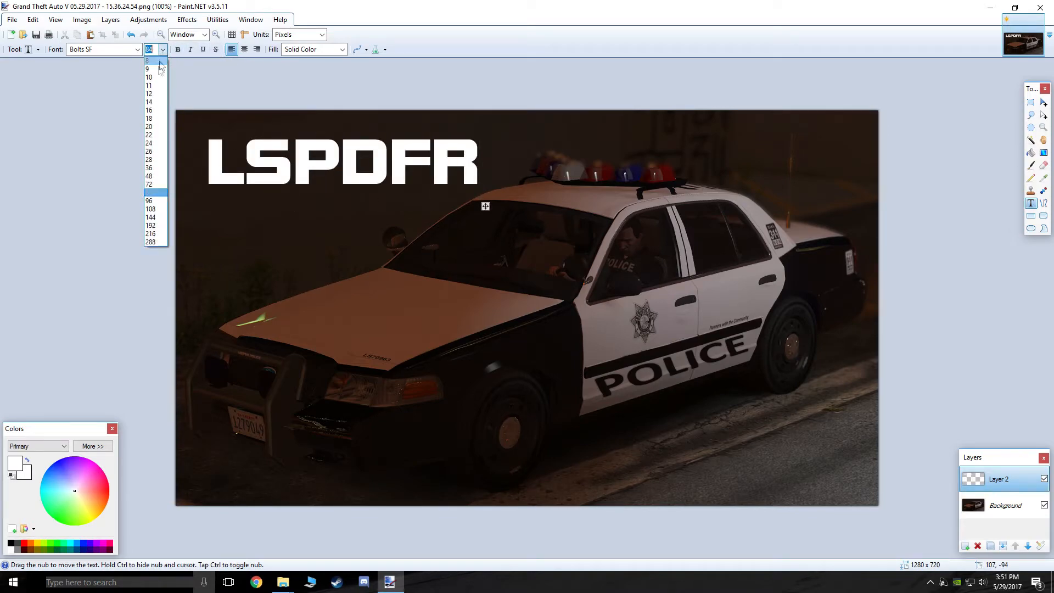
{"action": "left_click", "coordinate": [147, 199]}
{"action": "left_click_drag", "start_coordinate": [524, 212], "coordinate": [499, 194]}
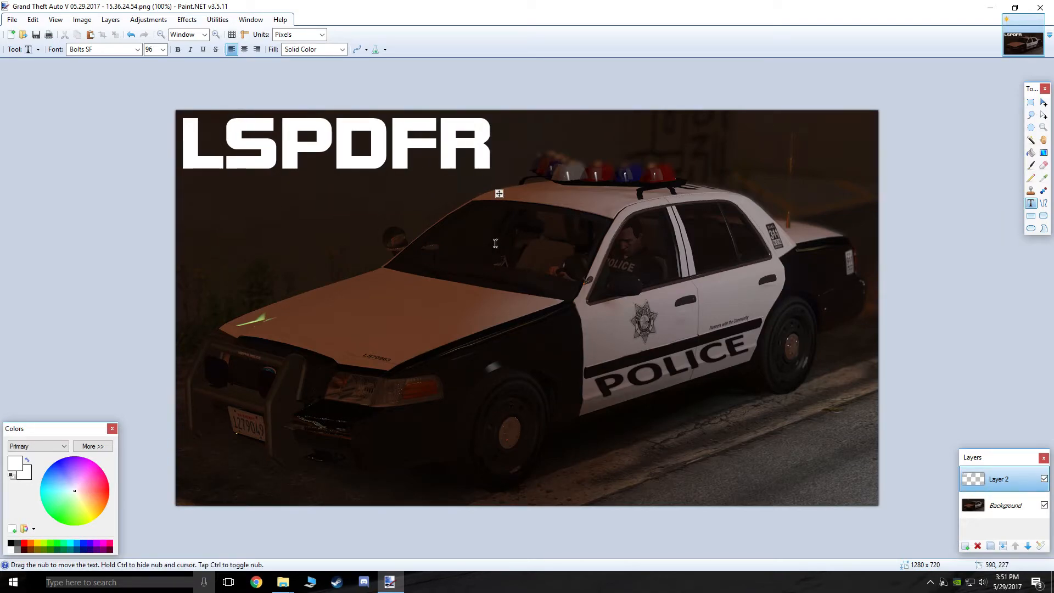
{"action": "key", "text": "BackSpace"}
{"action": "key", "text": "BackSpace"}
Add a blue FR aligned beside the white LSPD, then fit the image to the window
{"action": "left_click", "coordinate": [386, 385]}
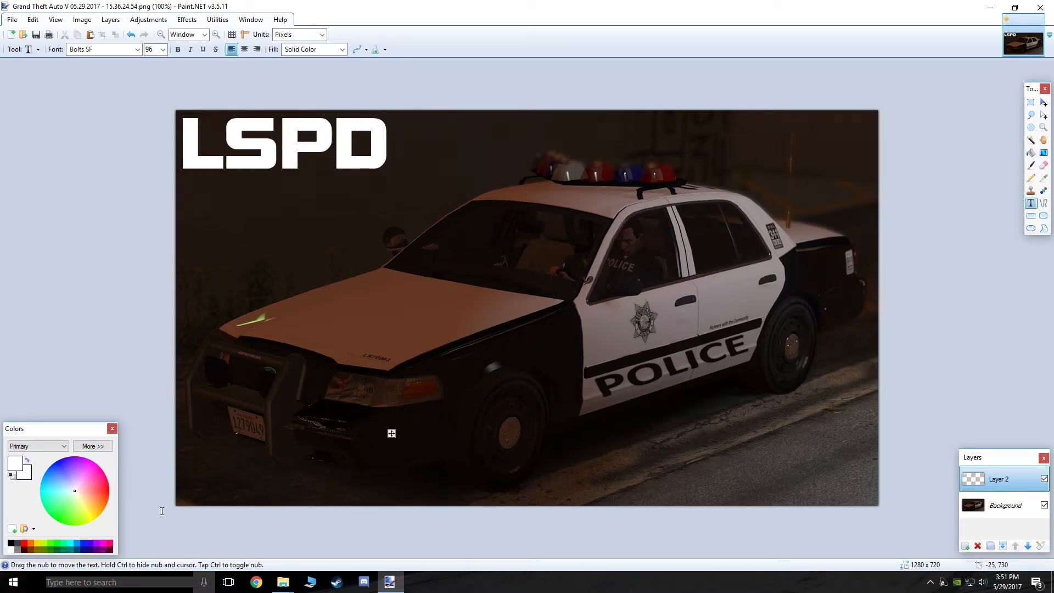
{"action": "left_click", "coordinate": [71, 545]}
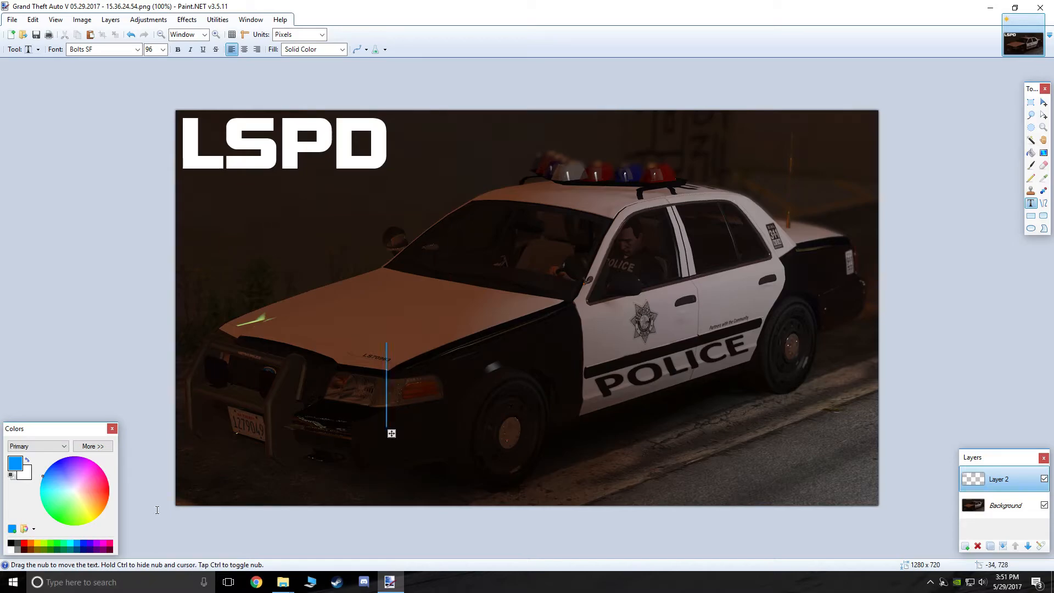
{"action": "type", "text": "FR"}
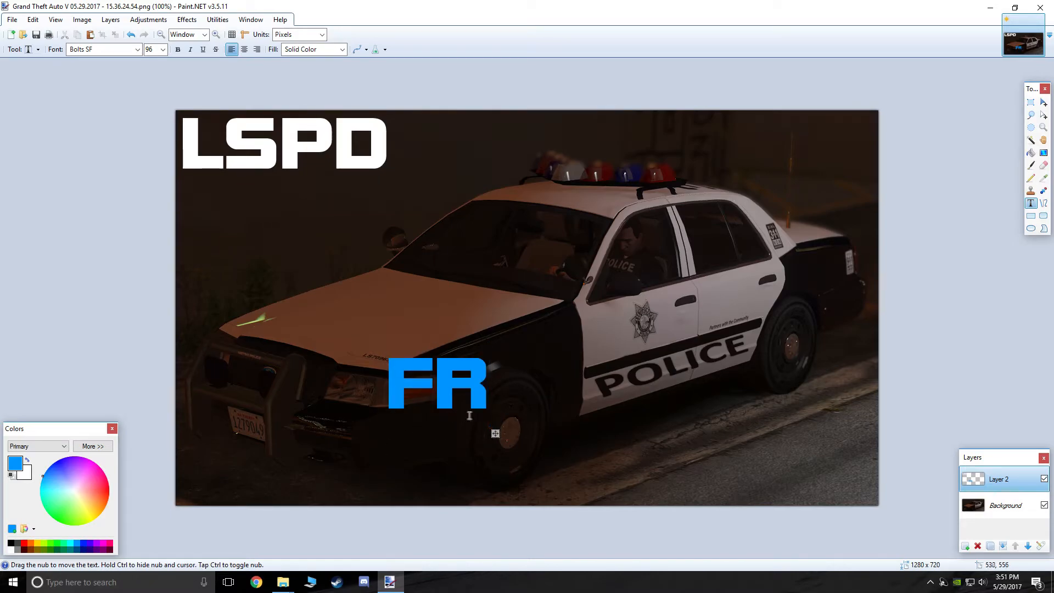
{"action": "left_click_drag", "start_coordinate": [496, 434], "coordinate": [499, 195]}
{"action": "scroll", "coordinate": [488, 200], "scroll_direction": "up", "scroll_amount": 5}
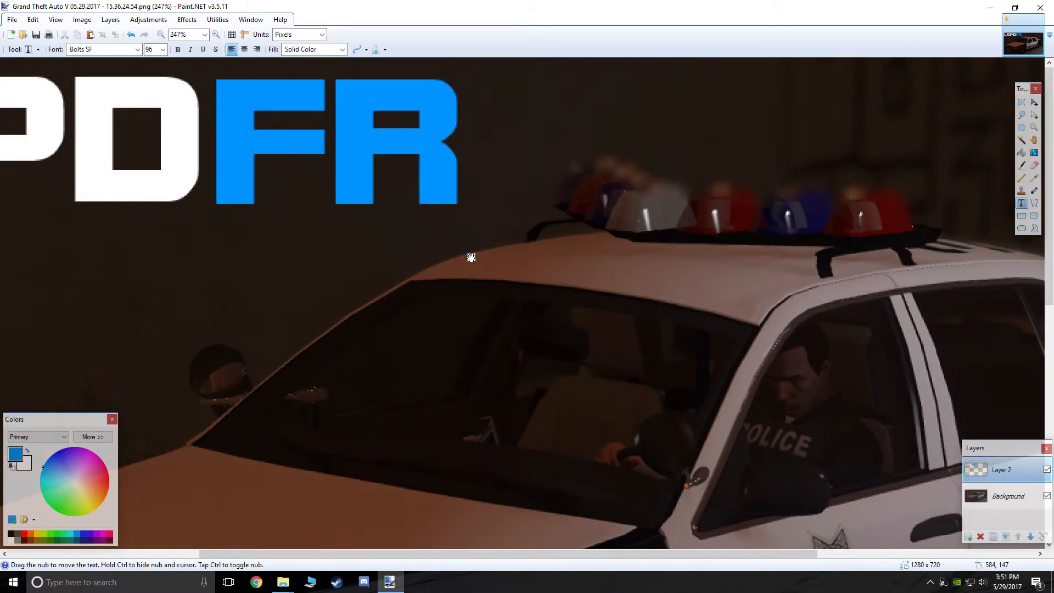
{"action": "left_click_drag", "start_coordinate": [472, 258], "coordinate": [470, 255]}
{"action": "scroll", "coordinate": [470, 255], "scroll_direction": "up", "scroll_amount": 4}
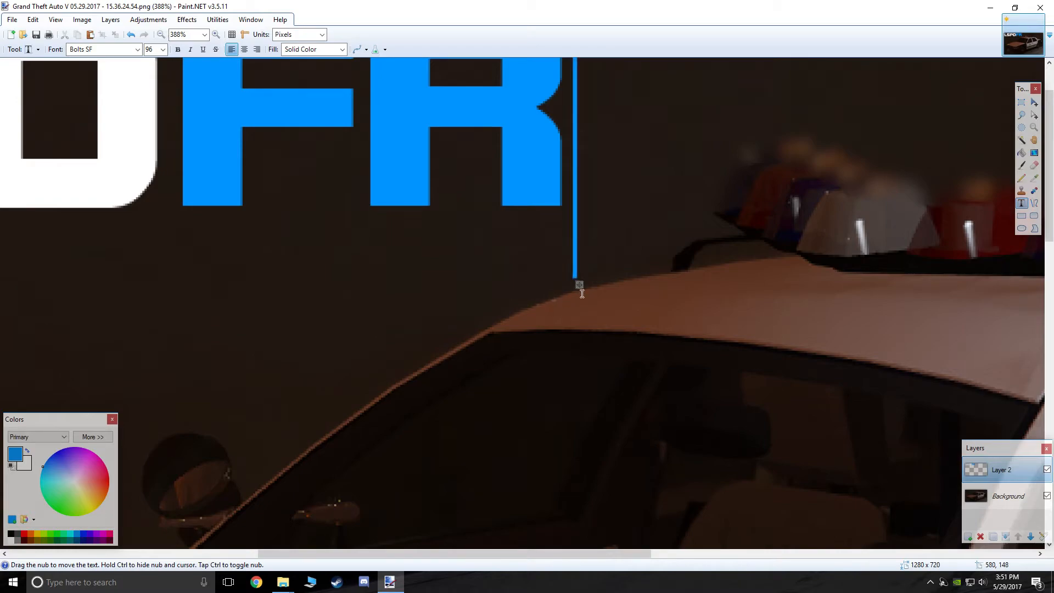
{"action": "left_click_drag", "start_coordinate": [581, 286], "coordinate": [579, 285]}
{"action": "scroll", "coordinate": [439, 280], "scroll_direction": "down", "scroll_amount": 7}
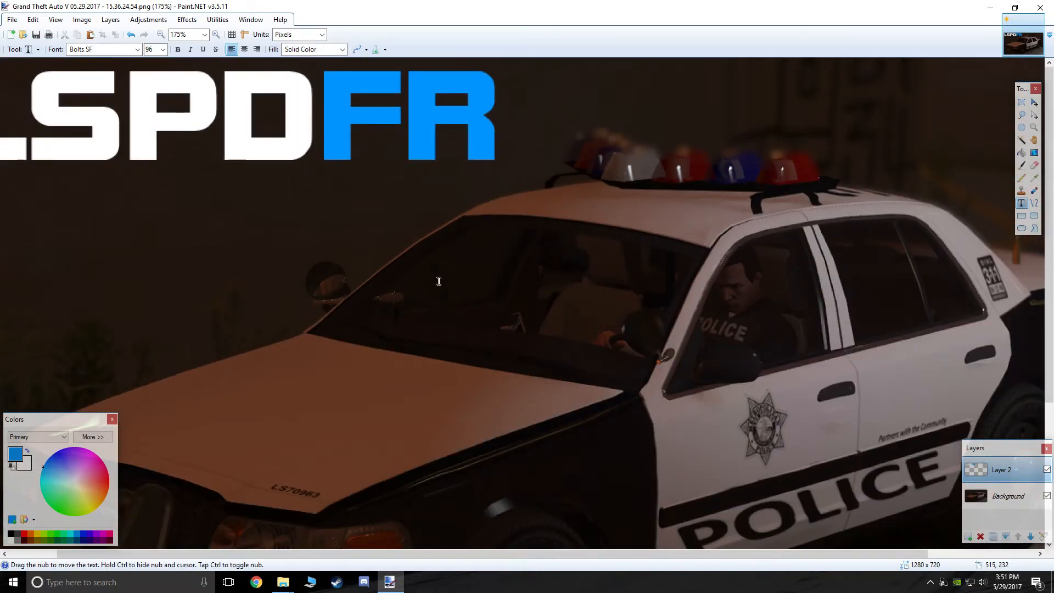
{"action": "key", "text": "ctrl+b"}
{"action": "left_click", "coordinate": [263, 254]}
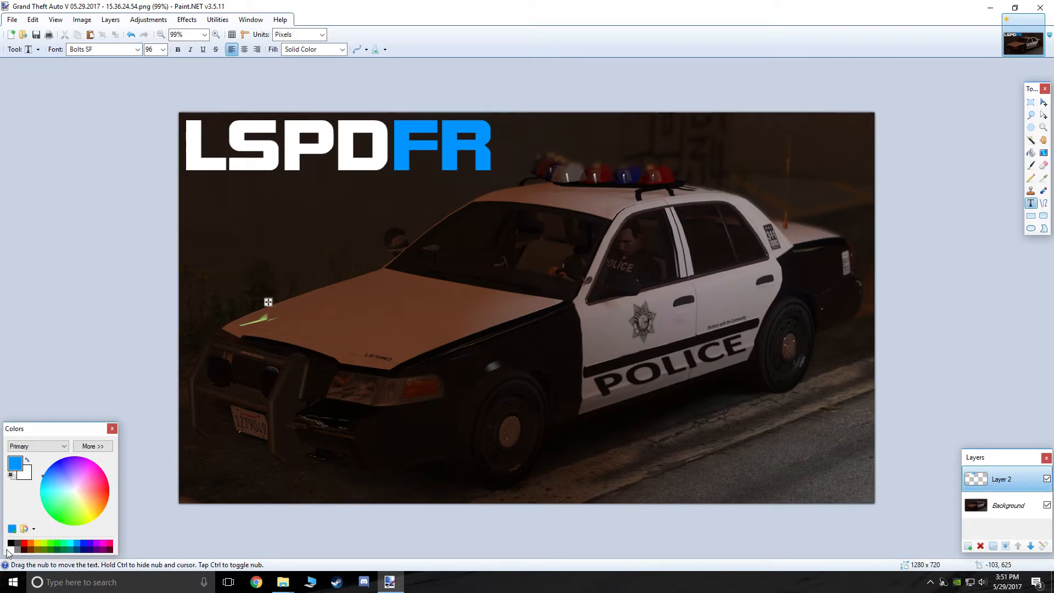
Type a white OneOceanTen subtitle at size 48 and place it directly below LSPDFR
{"action": "left_click", "coordinate": [11, 550]}
{"action": "type", "text": "OneOceanTen"}
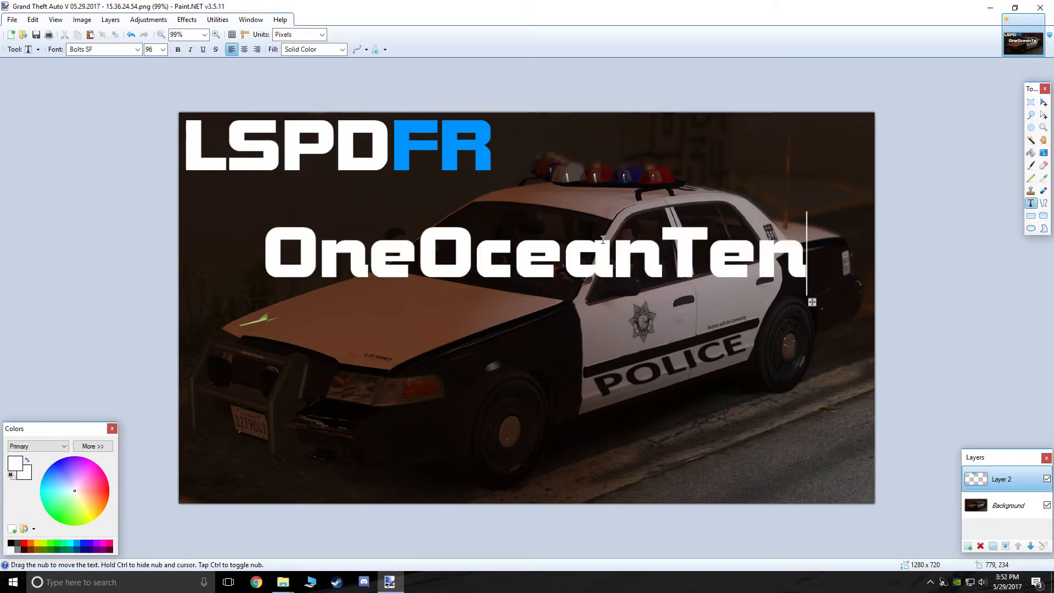
{"action": "left_click", "coordinate": [162, 49]}
{"action": "left_click", "coordinate": [153, 184]}
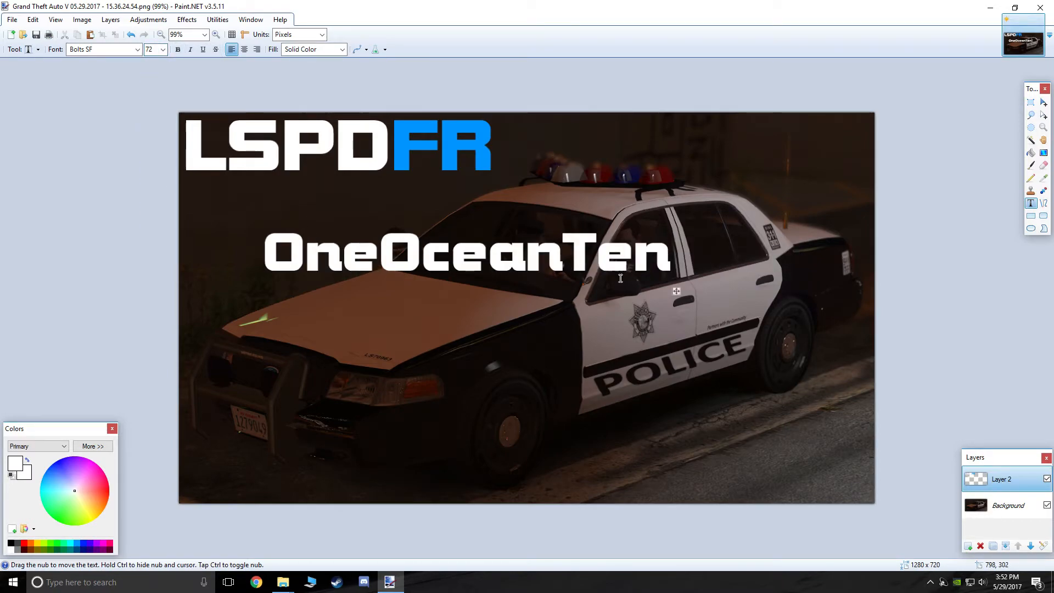
{"action": "left_click_drag", "start_coordinate": [676, 291], "coordinate": [539, 266]}
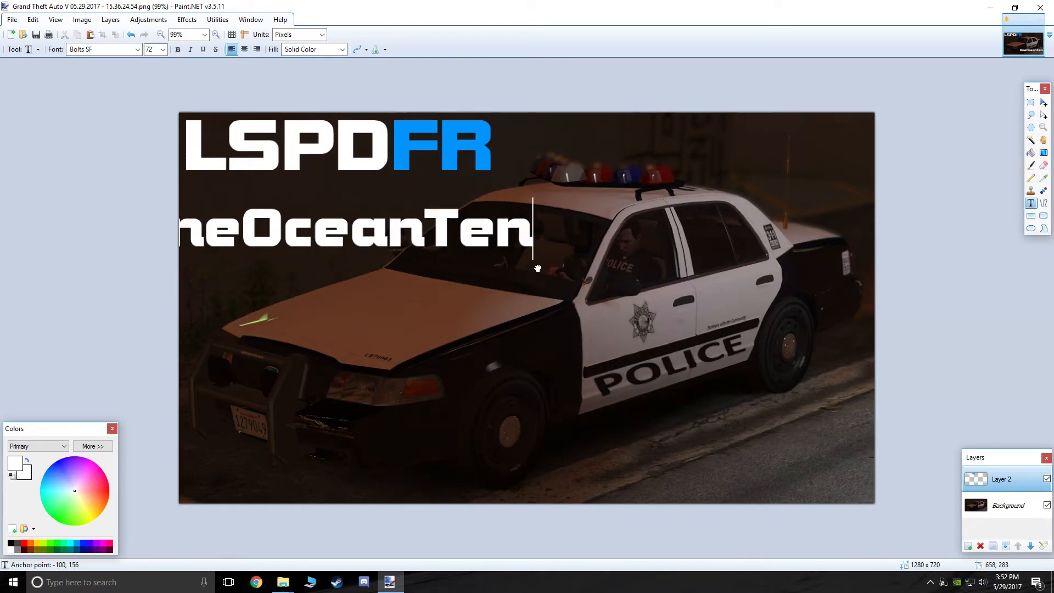
{"action": "left_click", "coordinate": [164, 49]}
{"action": "left_click", "coordinate": [155, 175]}
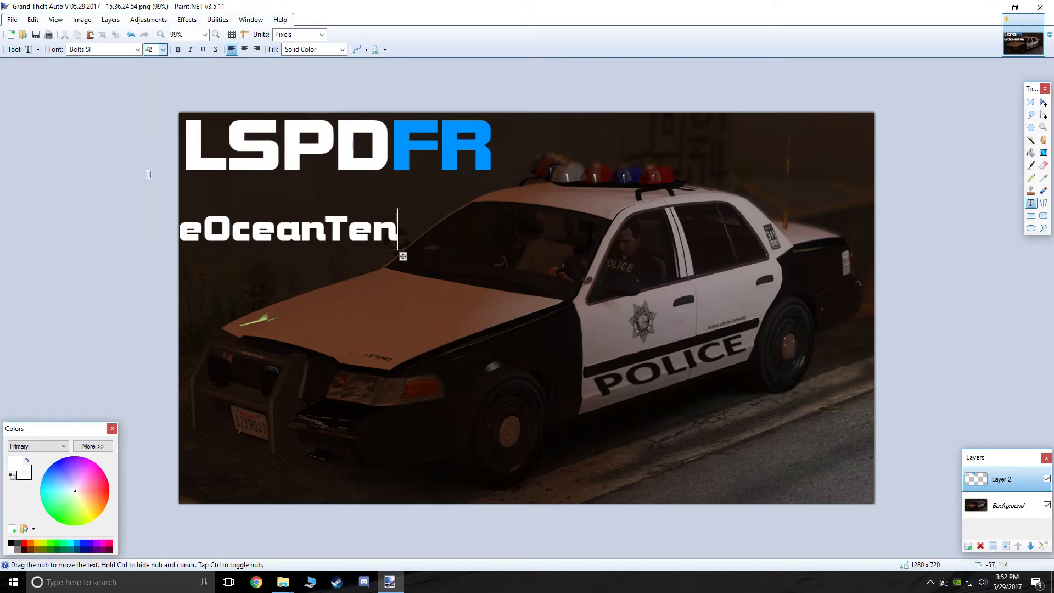
{"action": "left_click_drag", "start_coordinate": [403, 256], "coordinate": [460, 219]}
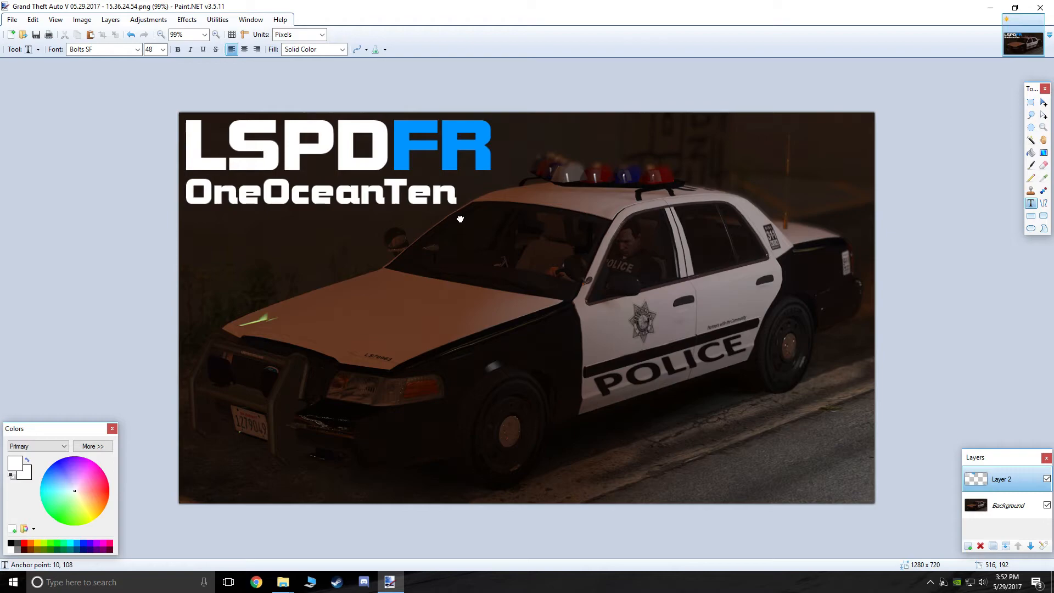
Replace the word Ten with a blue Ten positioned right beside OneOcean
{"action": "key", "text": "BackSpace"}
{"action": "key", "text": "BackSpace"}
{"action": "key", "text": "BackSpace"}
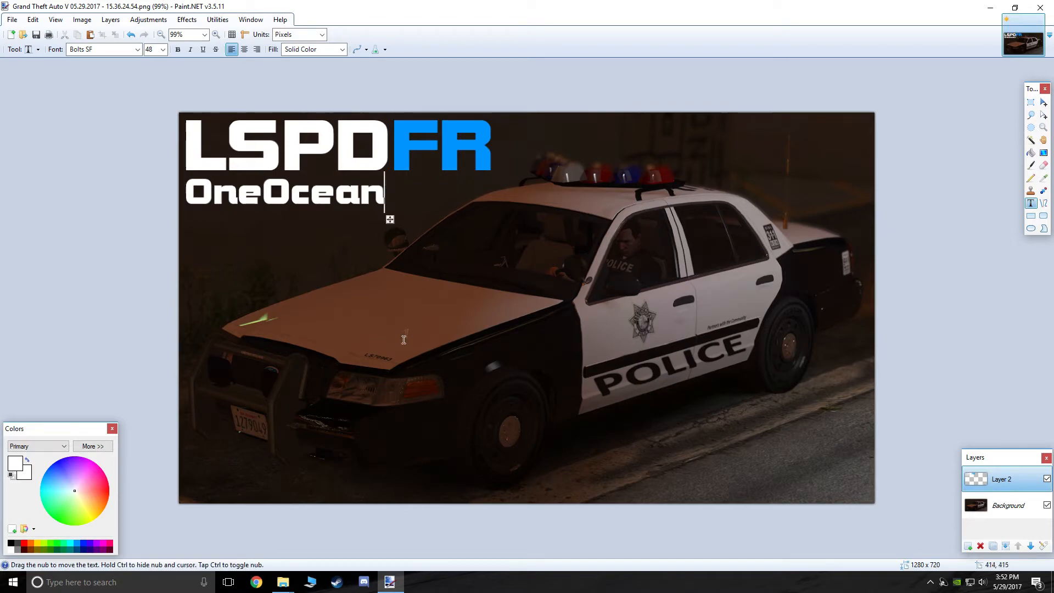
{"action": "type", "text": "Ten"}
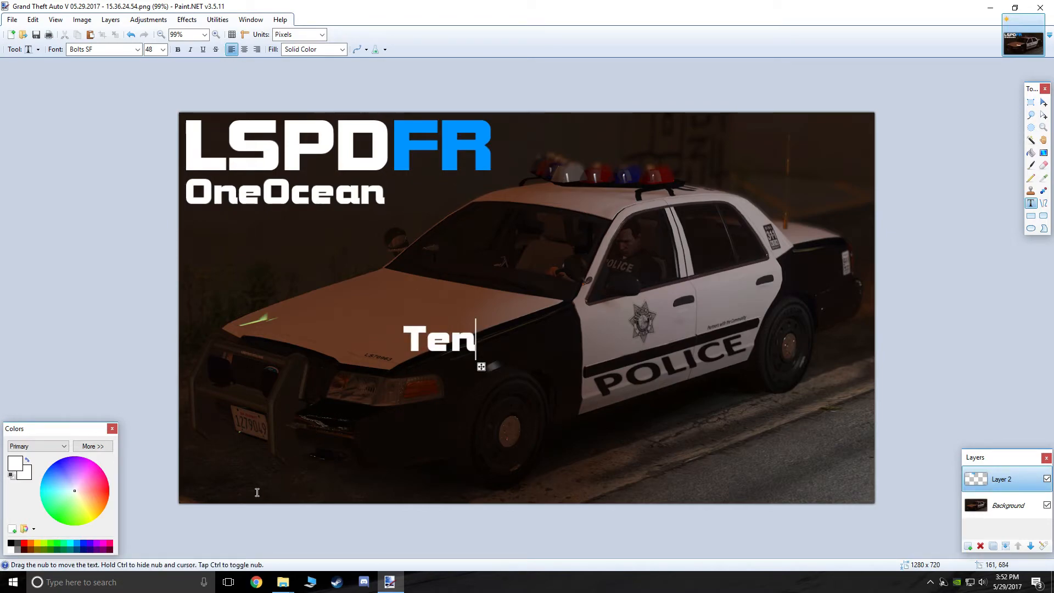
{"action": "left_click", "coordinate": [78, 543]}
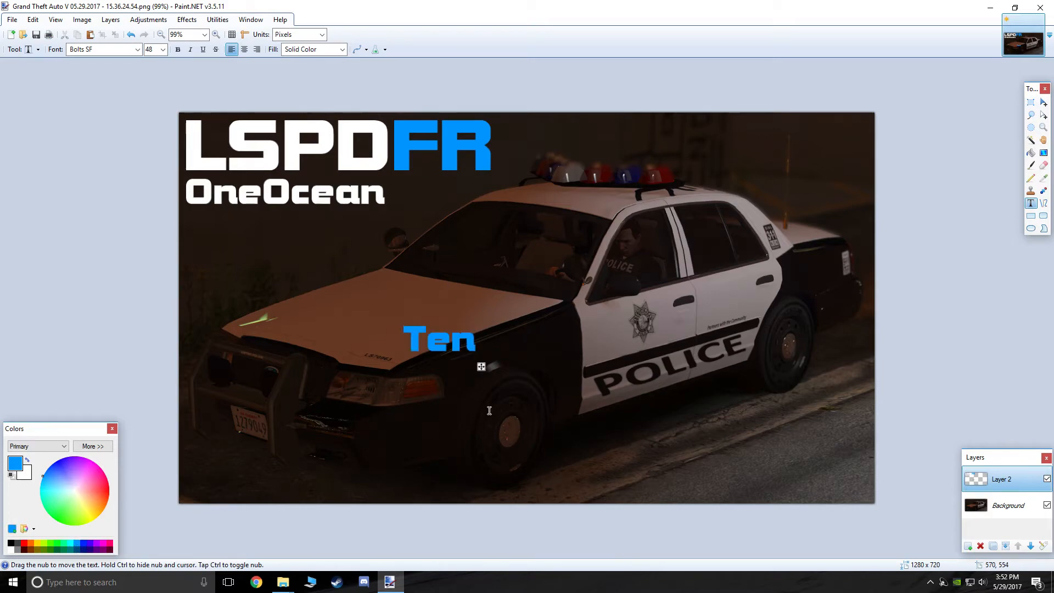
{"action": "left_click_drag", "start_coordinate": [482, 366], "coordinate": [470, 223]}
{"action": "scroll", "coordinate": [486, 175], "scroll_direction": "up", "scroll_amount": 5}
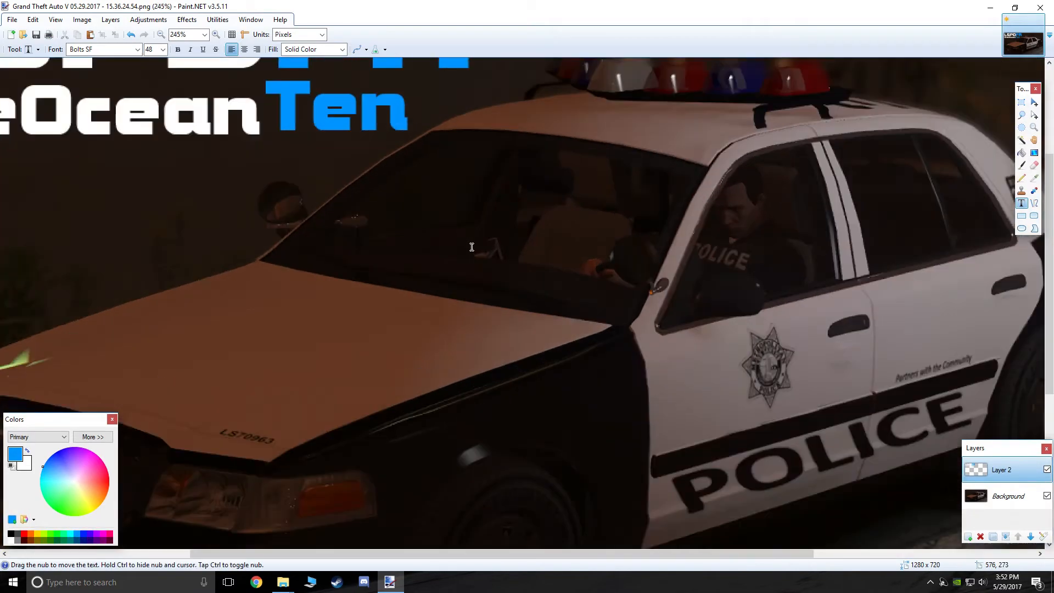
{"action": "left_click_drag", "start_coordinate": [363, 555], "coordinate": [221, 542]}
{"action": "left_click_drag", "start_coordinate": [758, 416], "coordinate": [755, 427]}
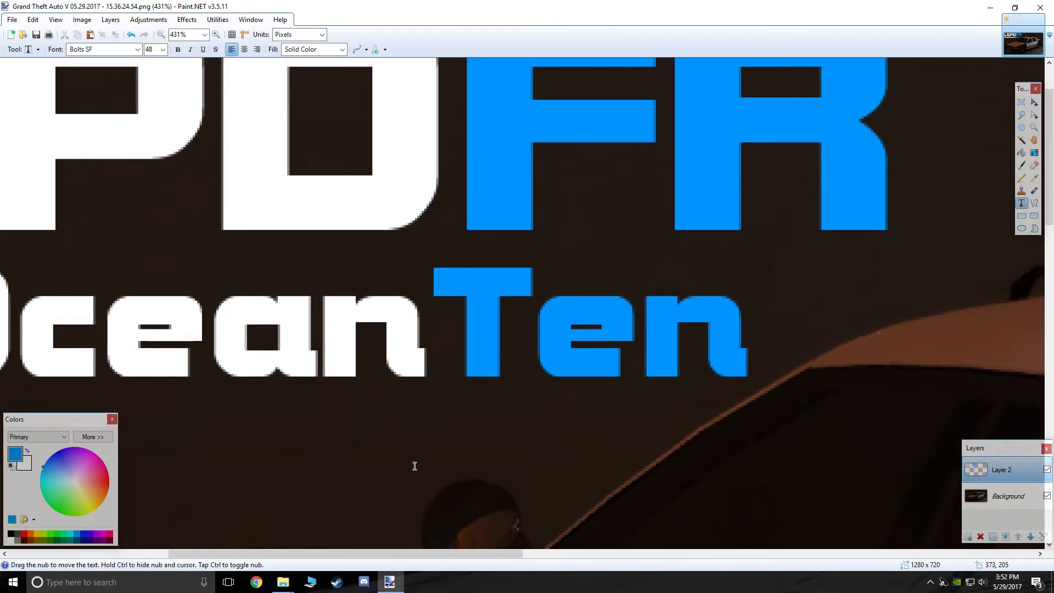
{"action": "scroll", "coordinate": [416, 466], "scroll_direction": "down", "scroll_amount": 5}
{"action": "scroll", "coordinate": [415, 466], "scroll_direction": "down", "scroll_amount": 1}
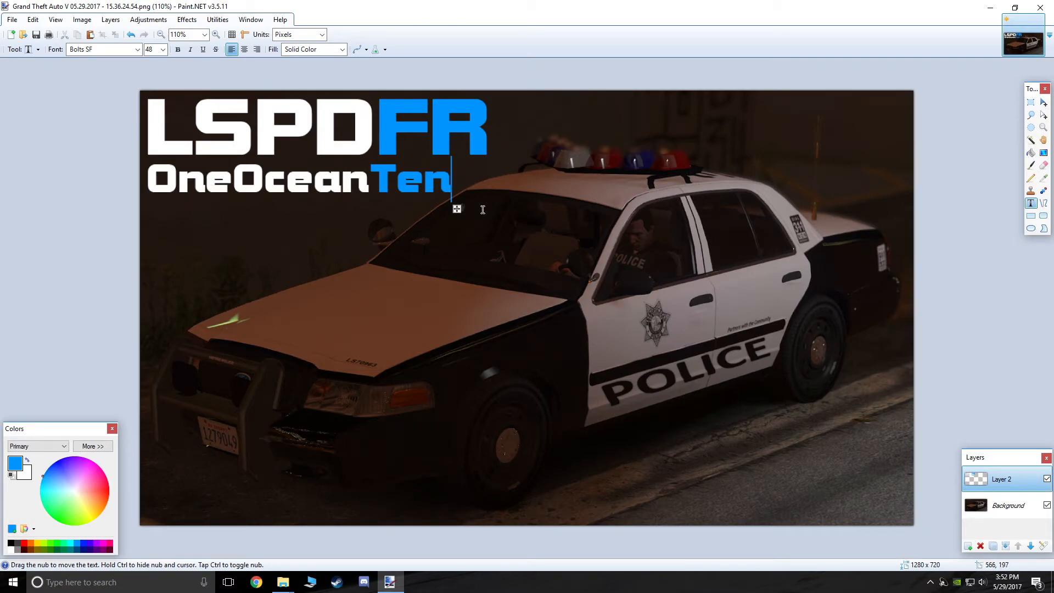
Configure a Drop Shadow effect with black colour, adjusted widening radius and blur radius 6
{"action": "left_click", "coordinate": [343, 301]}
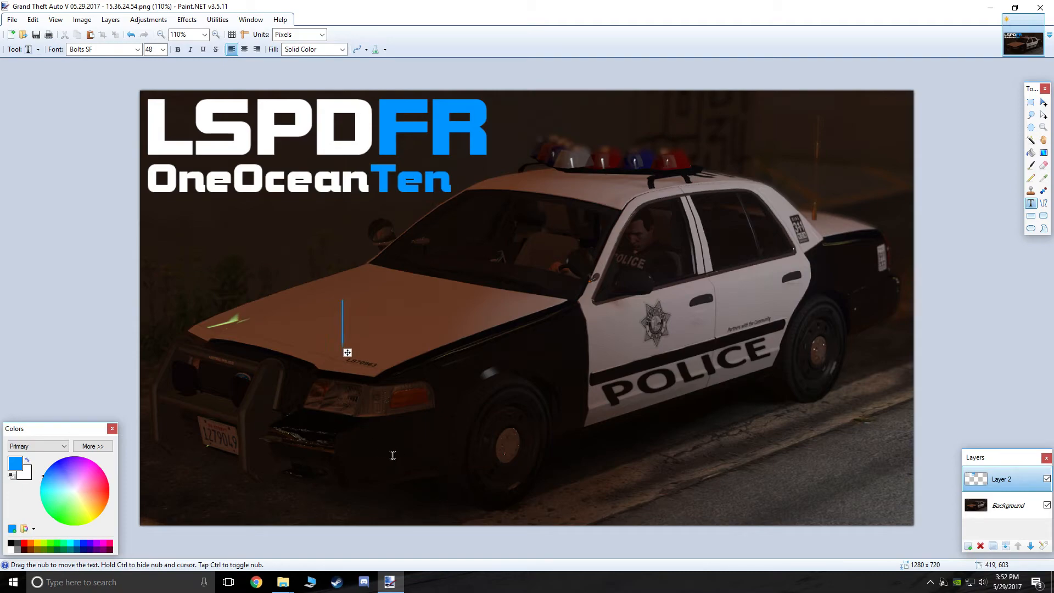
{"action": "left_click", "coordinate": [179, 24]}
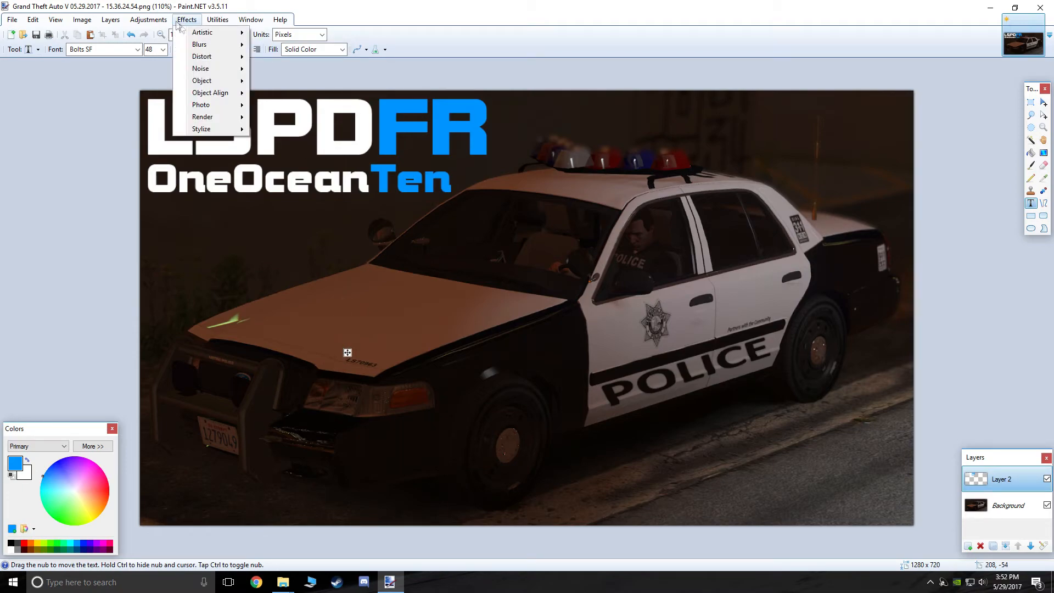
{"action": "mouse_move", "coordinate": [203, 82]}
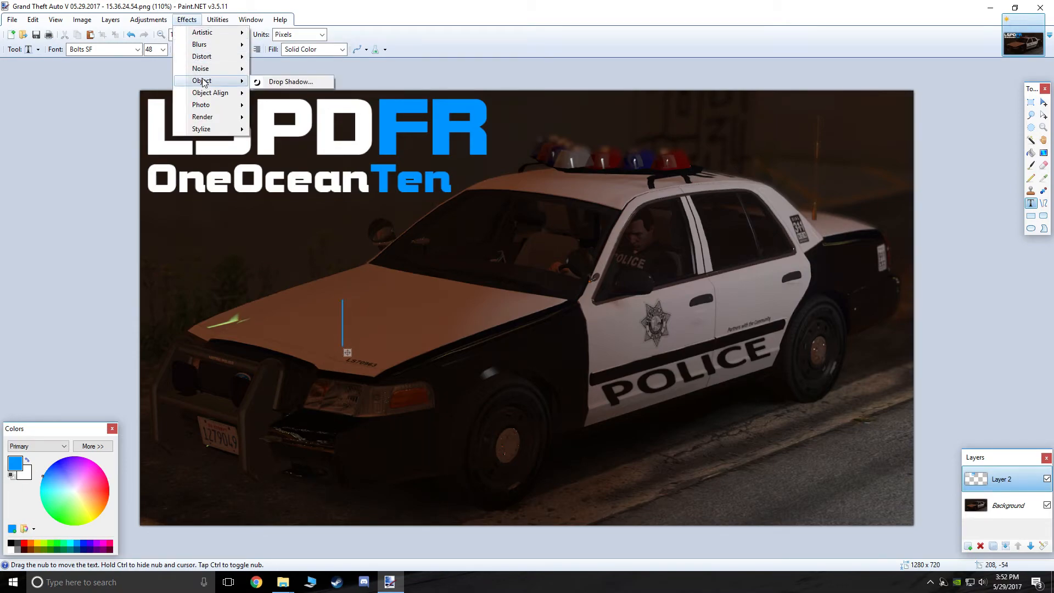
{"action": "left_click", "coordinate": [292, 83]}
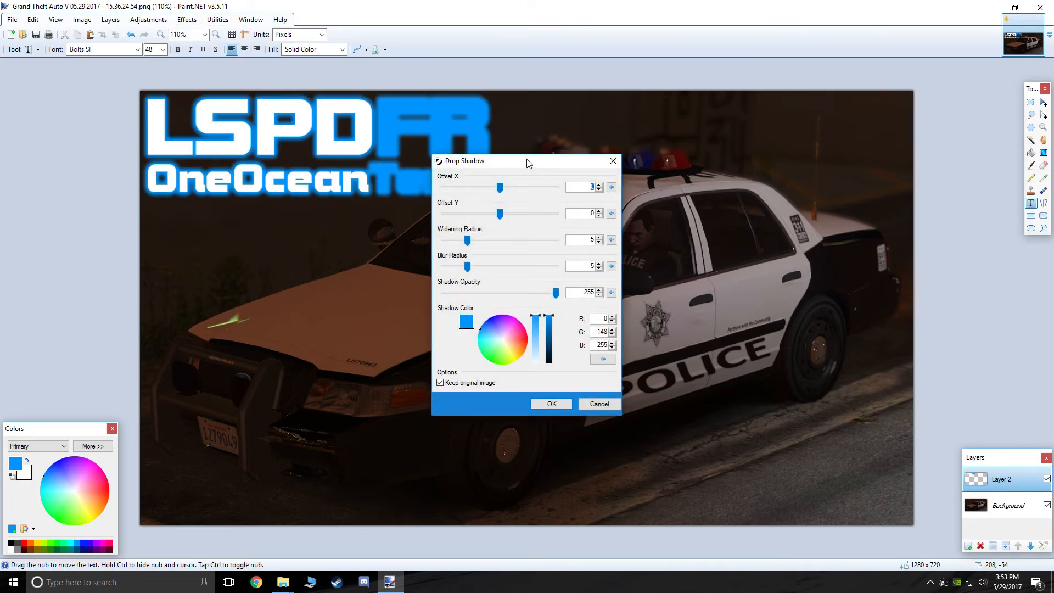
{"action": "left_click_drag", "start_coordinate": [527, 163], "coordinate": [703, 96]}
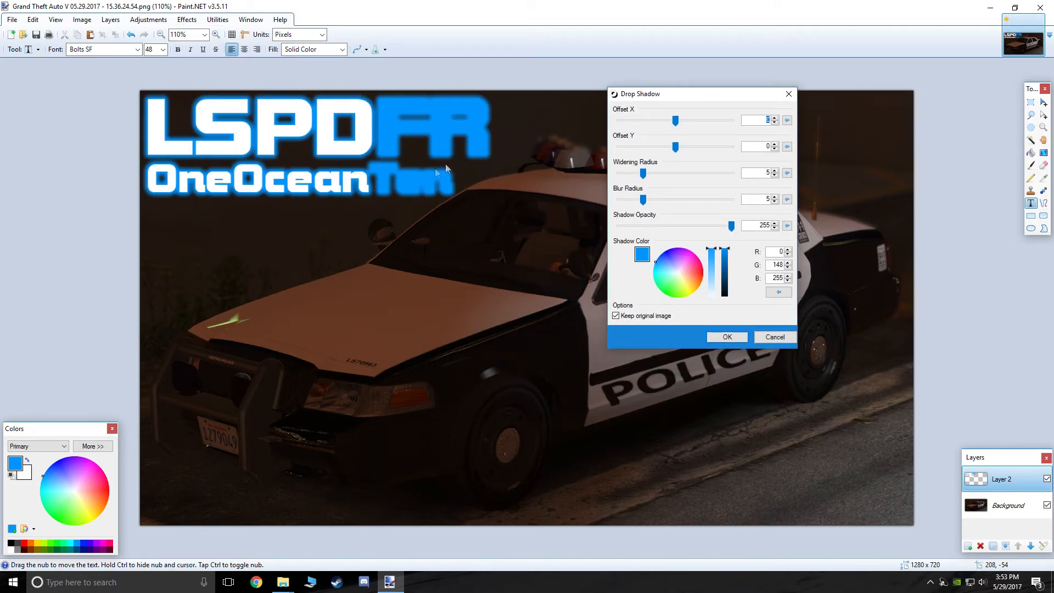
{"action": "left_click_drag", "start_coordinate": [715, 268], "coordinate": [727, 308]}
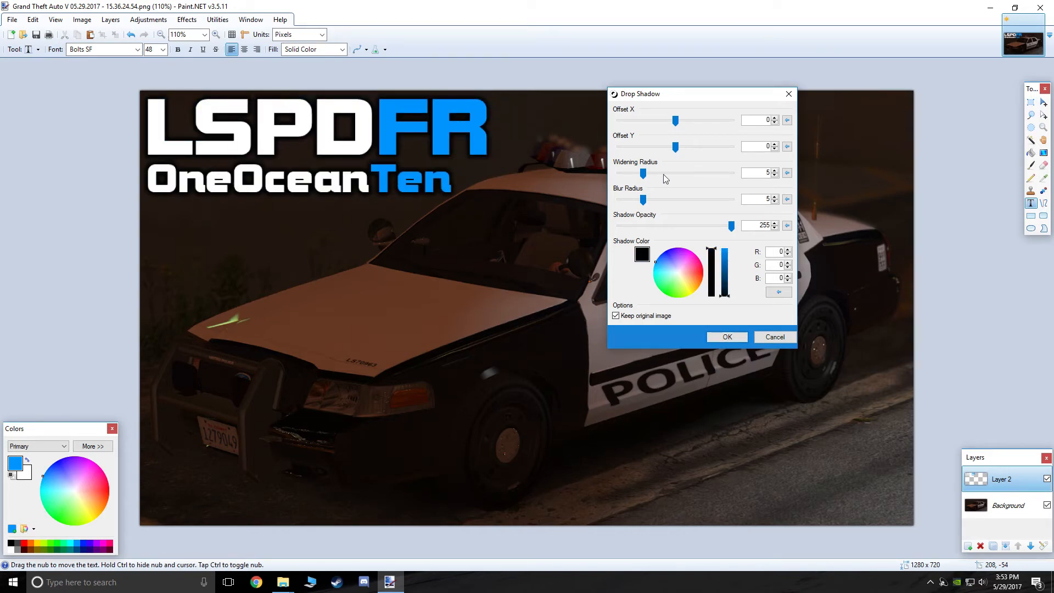
{"action": "mouse_move", "coordinate": [644, 176]}
{"action": "left_mouse_down"}
{"action": "mouse_move", "coordinate": [697, 175]}
{"action": "mouse_move", "coordinate": [641, 176]}
{"action": "left_mouse_up"}
{"action": "mouse_move", "coordinate": [643, 200]}
{"action": "left_mouse_down"}
{"action": "mouse_move", "coordinate": [673, 201]}
{"action": "mouse_move", "coordinate": [648, 197]}
{"action": "left_mouse_up"}
Apply the drop shadow, save a flattened quality-100 JPEG copy, and close Paint.NET
{"action": "left_click", "coordinate": [726, 337]}
{"action": "left_click", "coordinate": [12, 20]}
{"action": "left_click", "coordinate": [40, 106]}
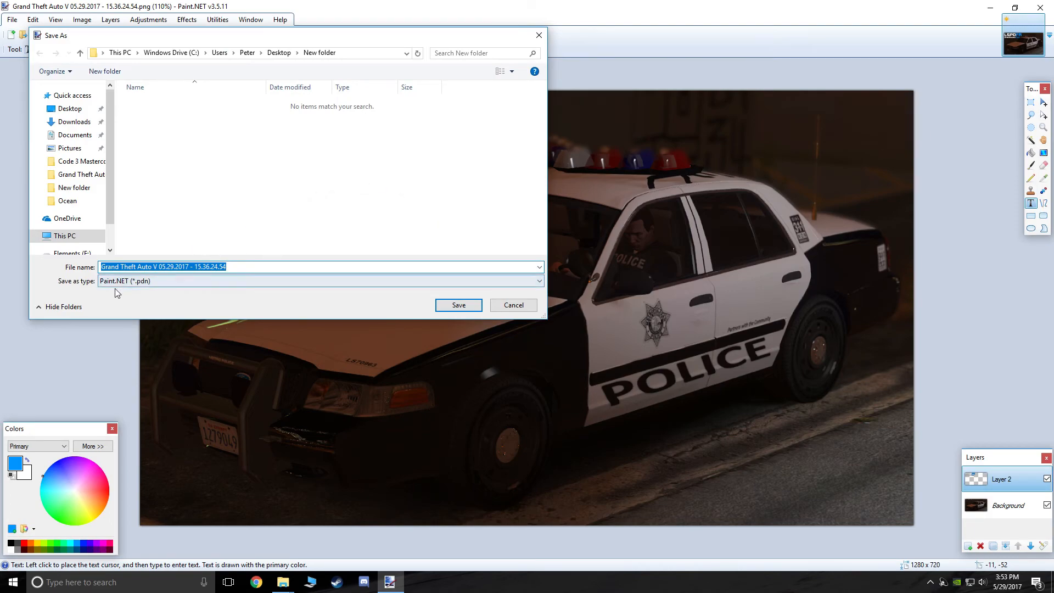
{"action": "left_click", "coordinate": [137, 283]}
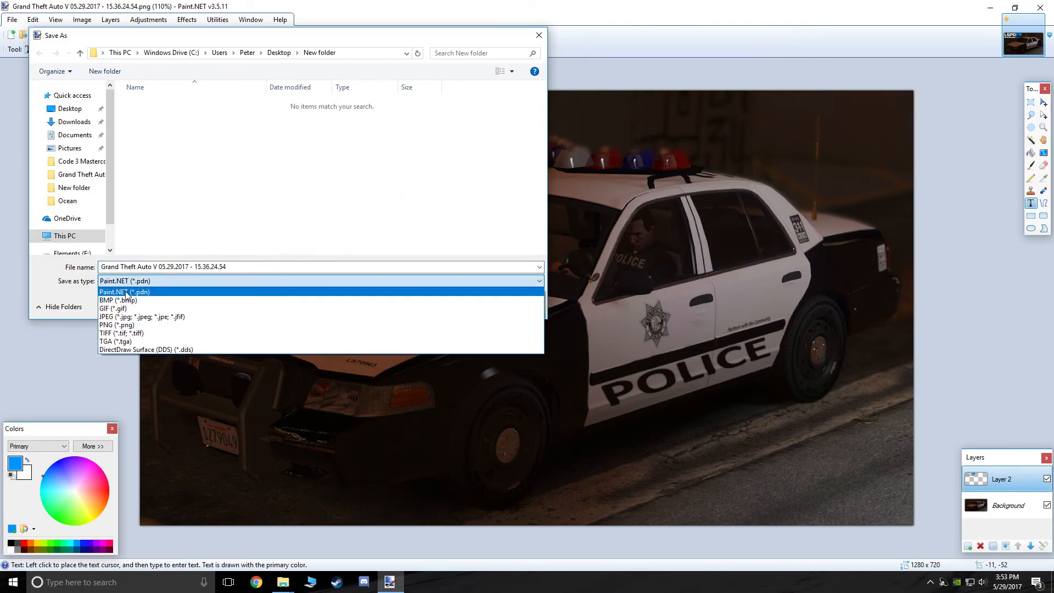
{"action": "left_click", "coordinate": [126, 313]}
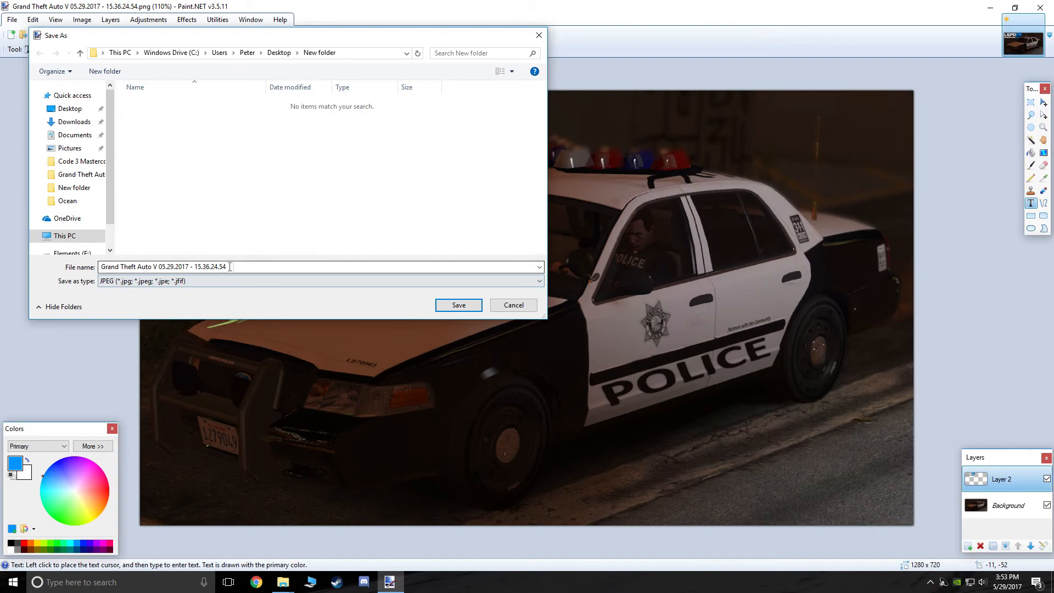
{"action": "left_click", "coordinate": [457, 305]}
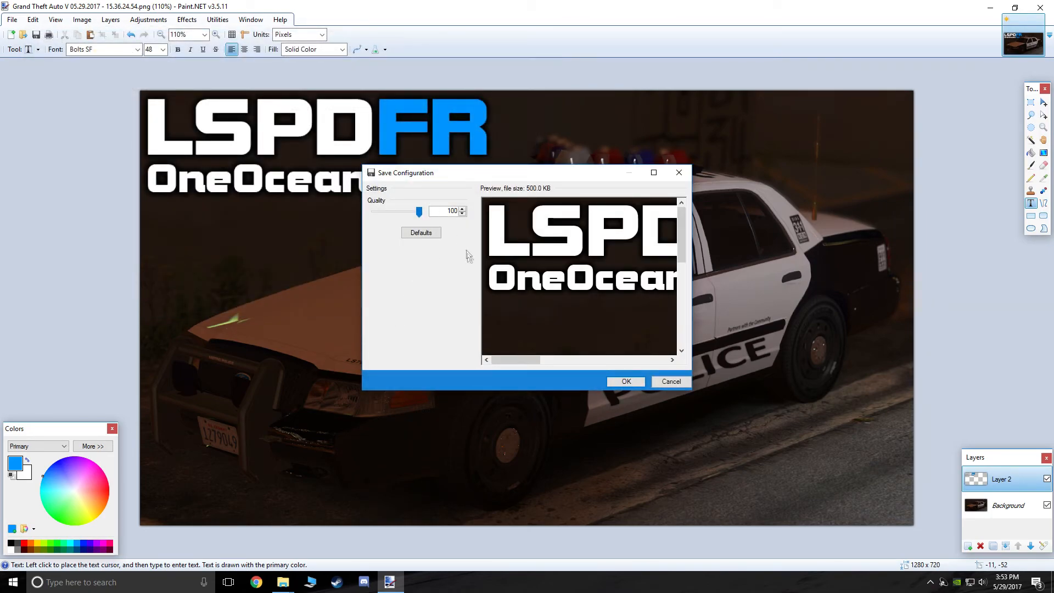
{"action": "left_click", "coordinate": [627, 384]}
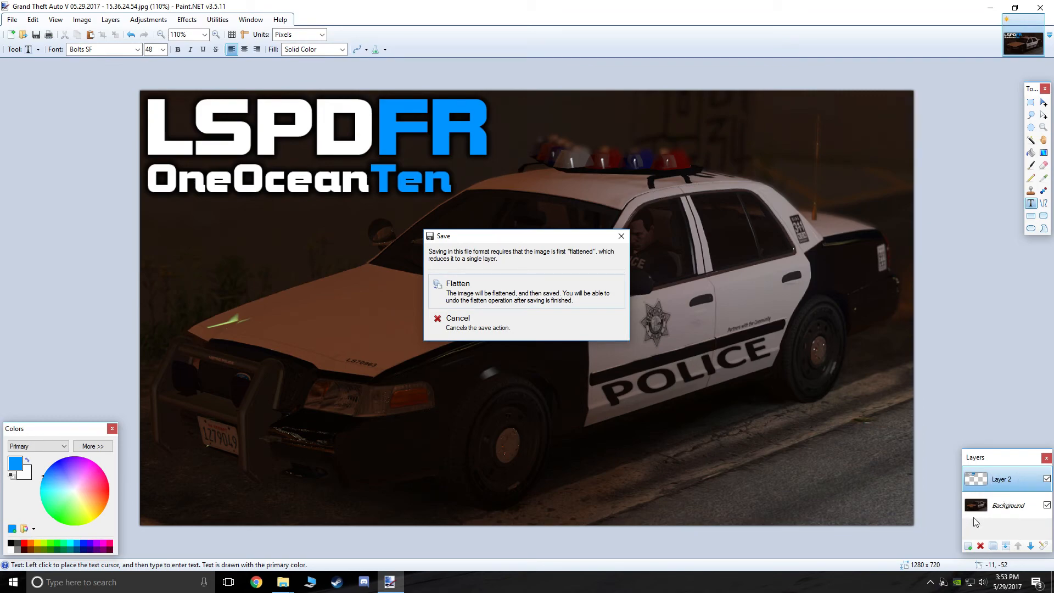
{"action": "left_click", "coordinate": [484, 290]}
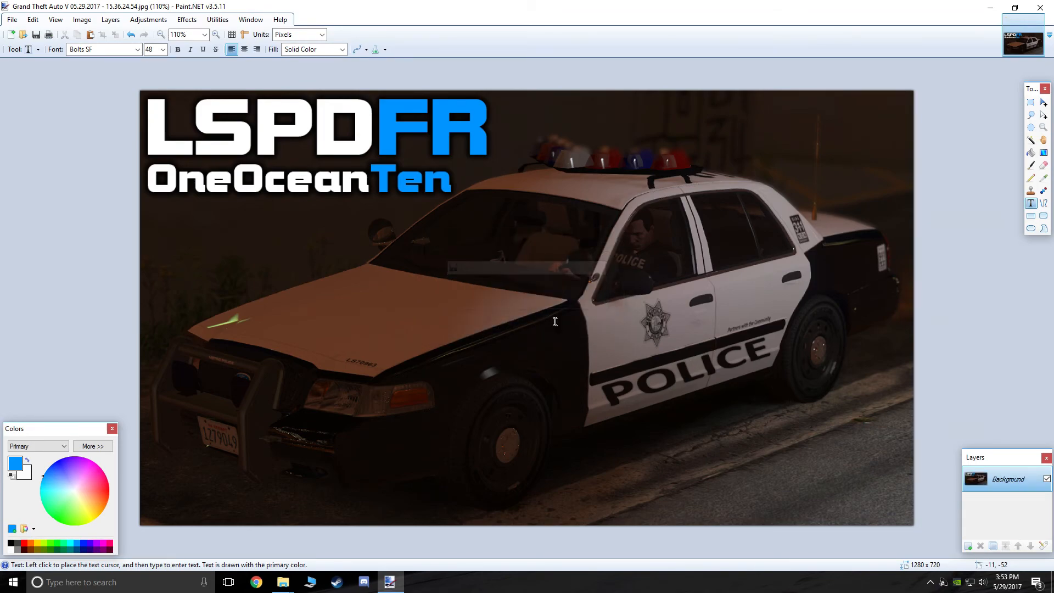
{"action": "left_click", "coordinate": [1040, 6]}
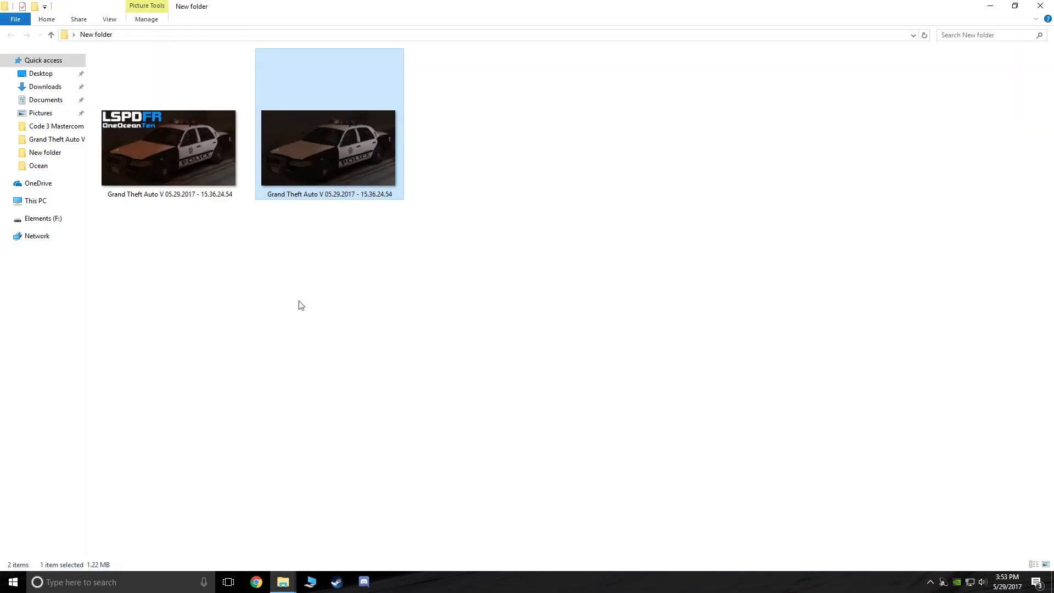
{"action": "left_click", "coordinate": [186, 147]}
{"action": "double_click", "coordinate": [186, 150]}
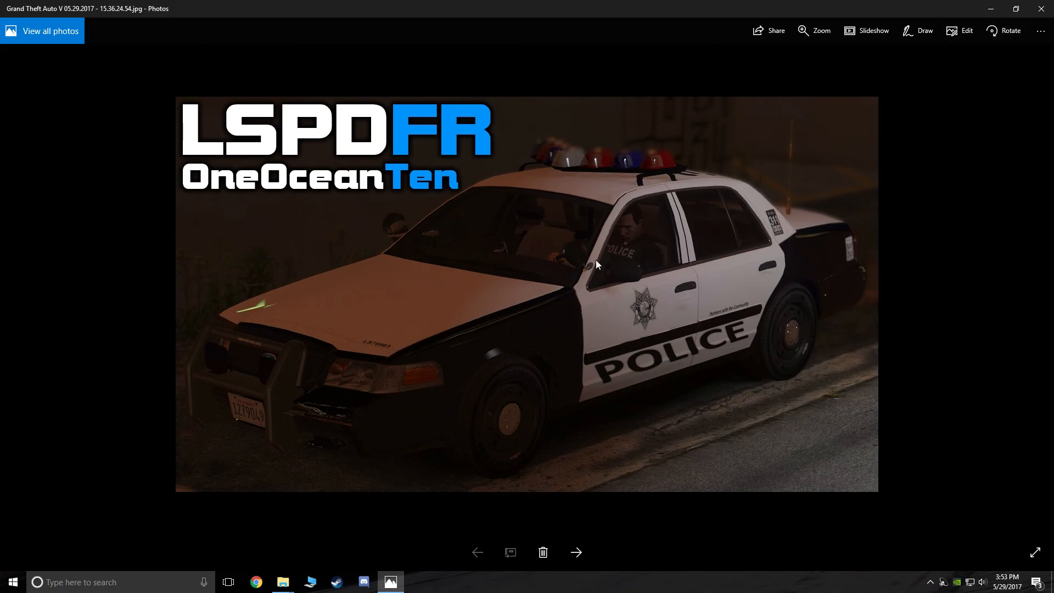
{"action": "left_click", "coordinate": [1039, 8]}
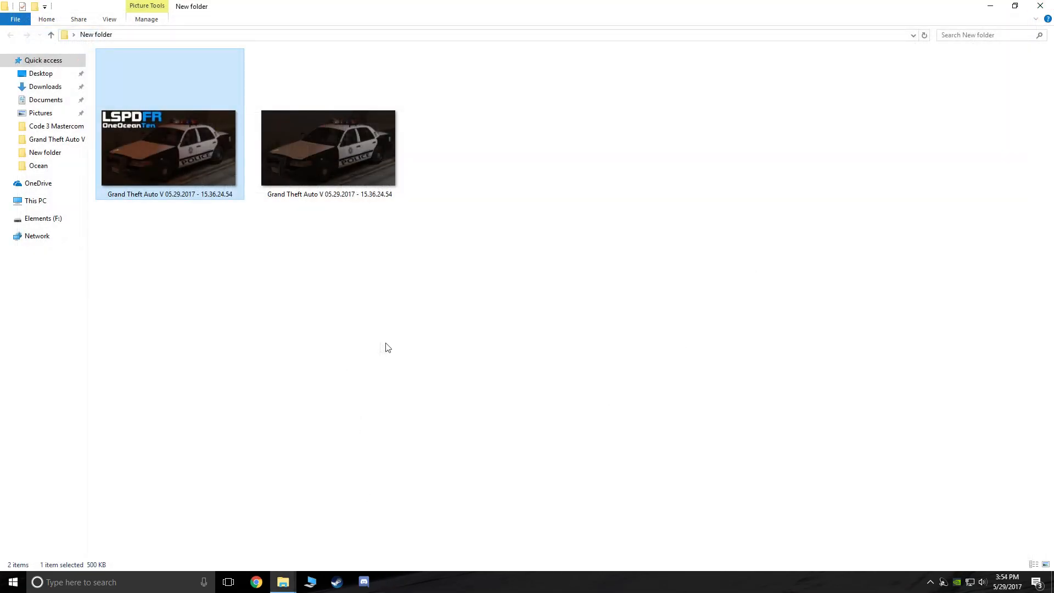